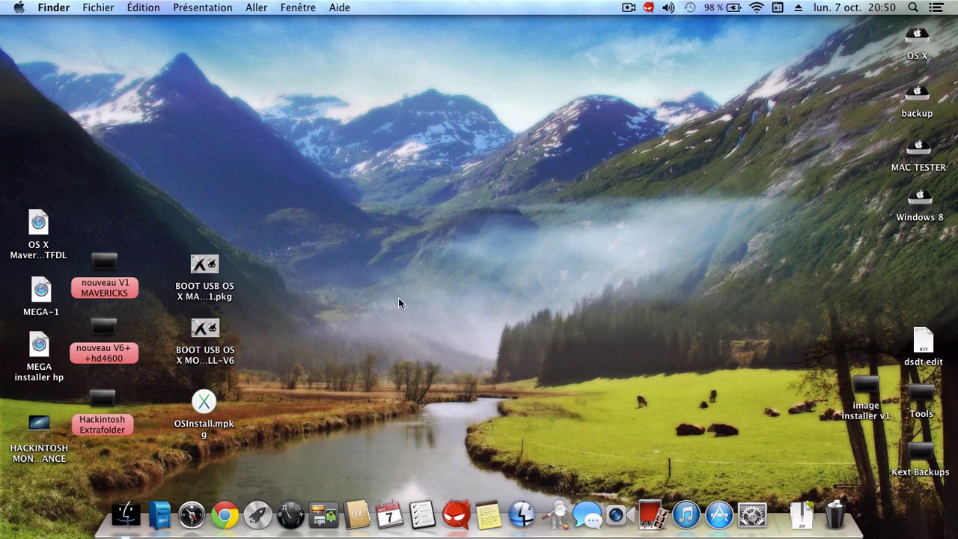
Open the BOOT USB OS X MOUNTAIN LION+POSTINSTALL-V6 package, examine its introduction page and close the installer
double_click(209, 327)
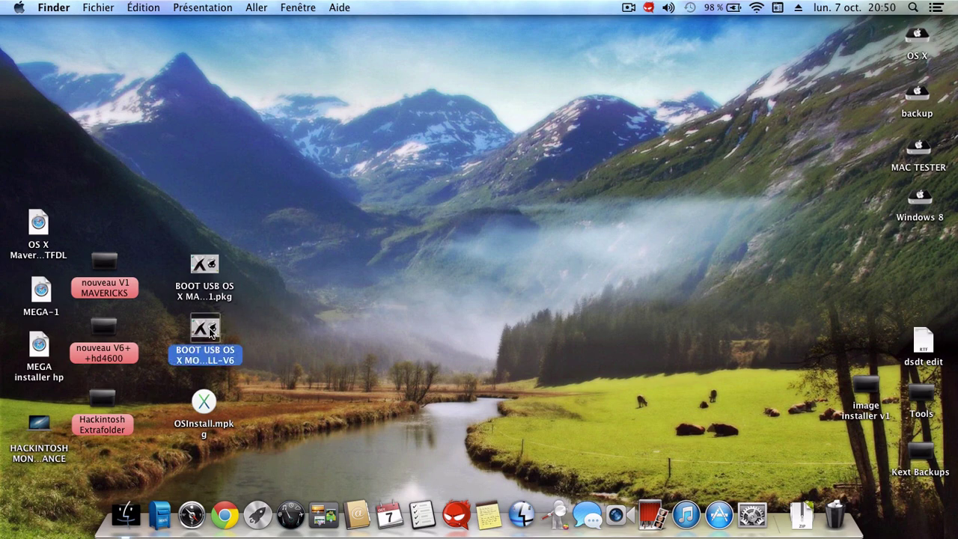
mouse_move(323, 85)
mouse_down()
mouse_move(332, 95)
mouse_move(333, 87)
mouse_up()
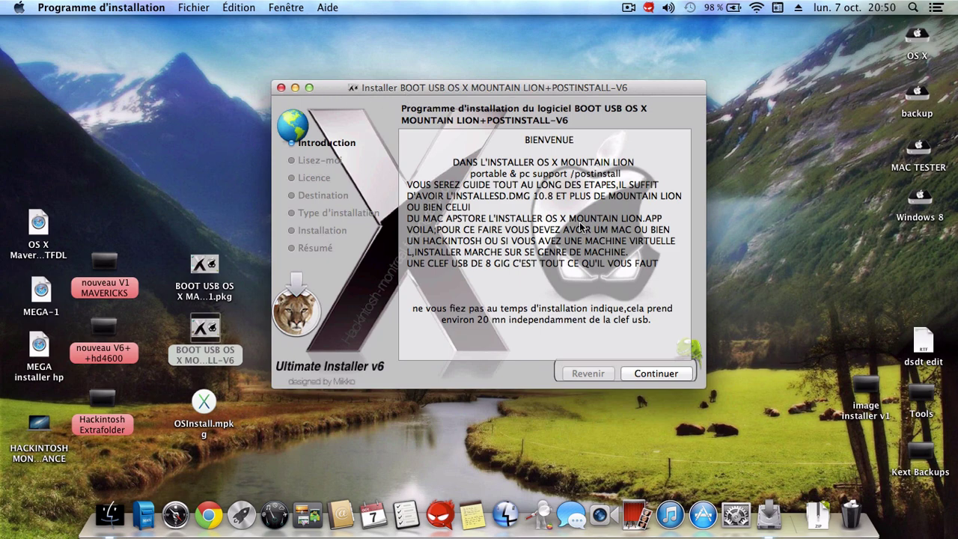
drag(664, 88, 665, 97)
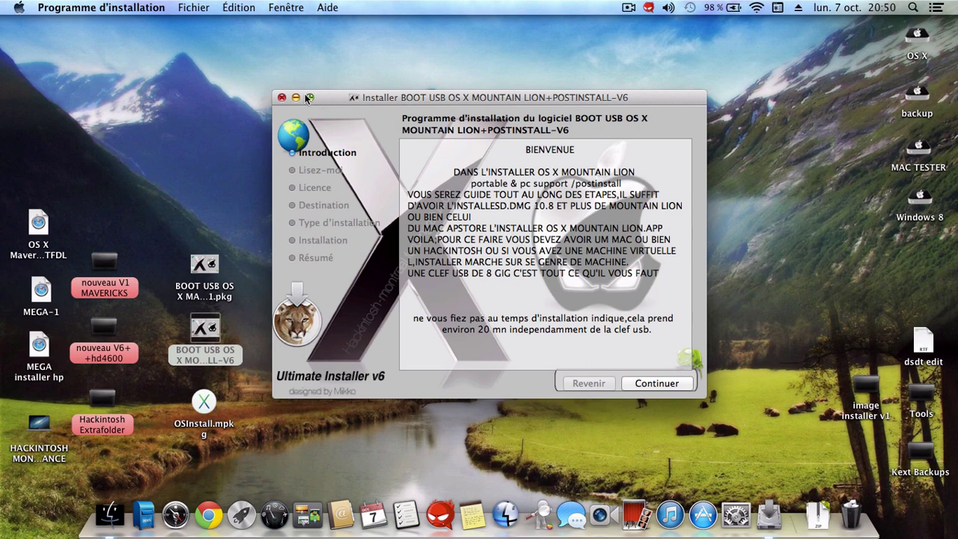
click(281, 96)
click(330, 194)
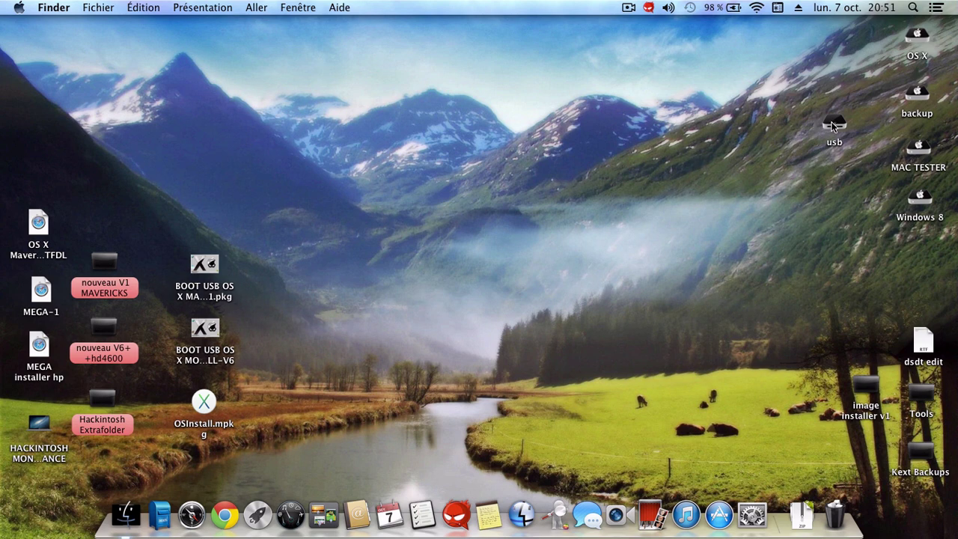
Move the usb drive's desktop icon directly below the Windows 8 drive
drag(834, 128, 919, 255)
click(643, 230)
Show the package contents of Installer OS X Mavericks from the Applications folder
click(127, 512)
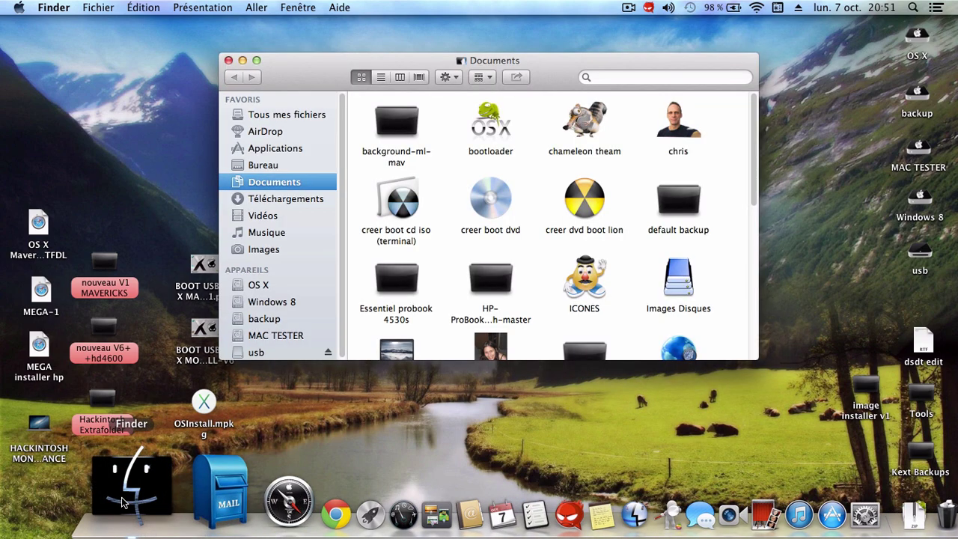
click(263, 149)
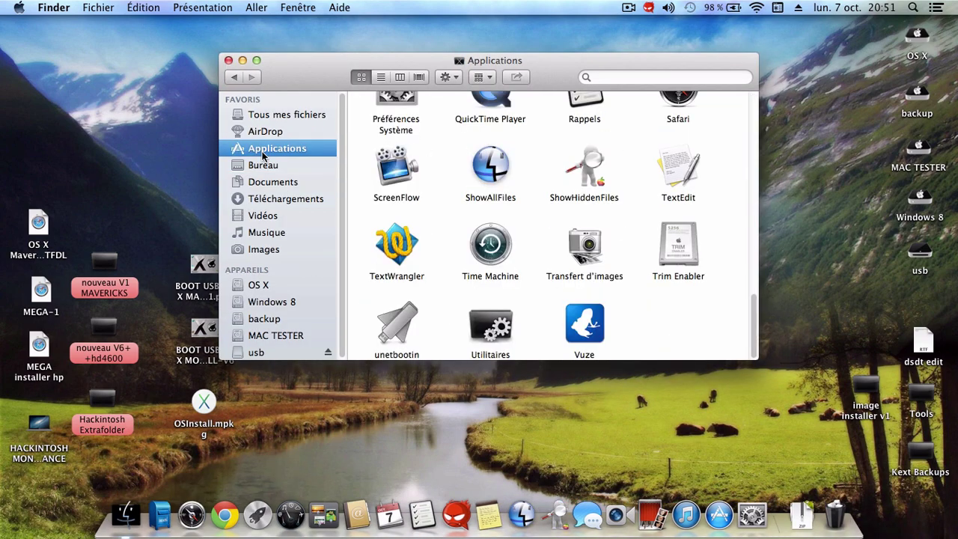
drag(317, 73, 310, 64)
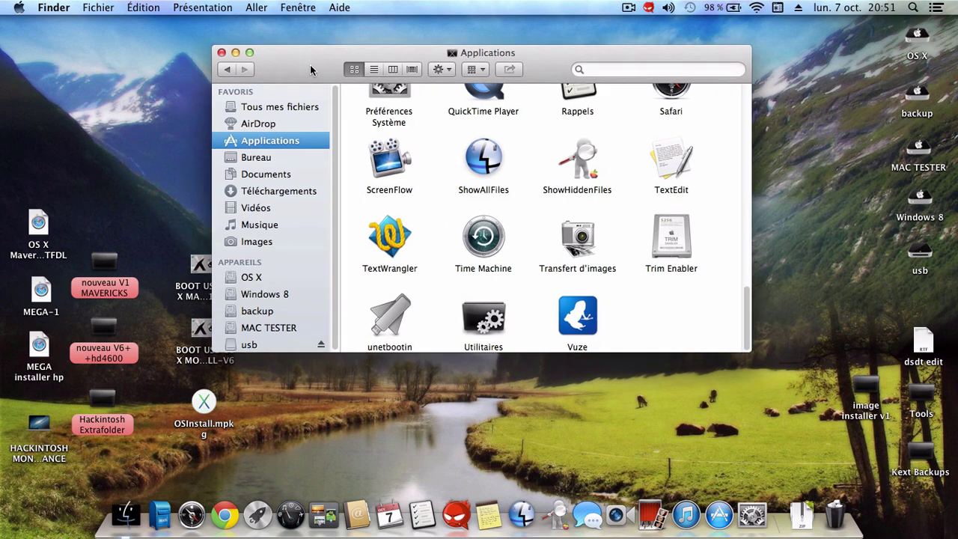
scroll(478, 225, up, 10)
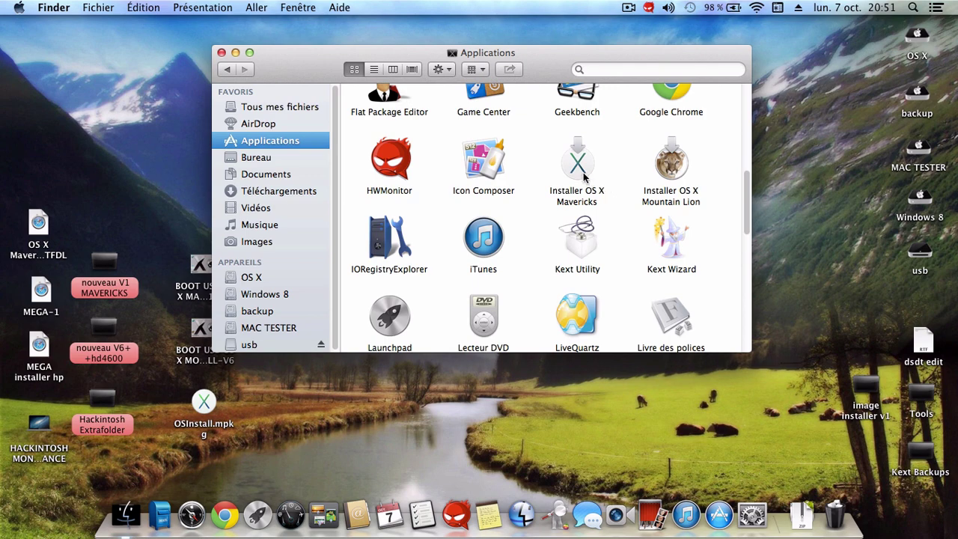
right_click(580, 169)
click(605, 187)
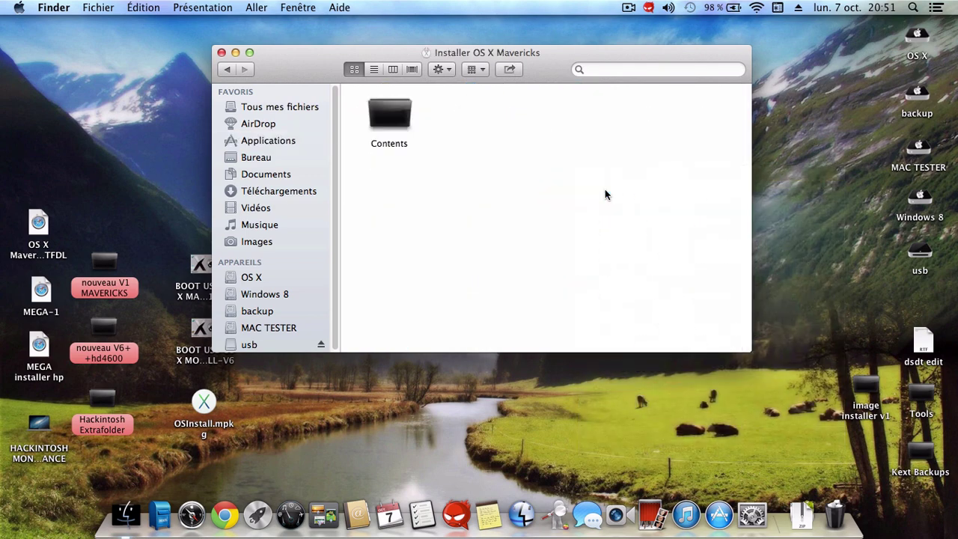
Mount InstallESD.dmg from the SharedSupport folder inside Contents and close the mounted volume's window
double_click(389, 109)
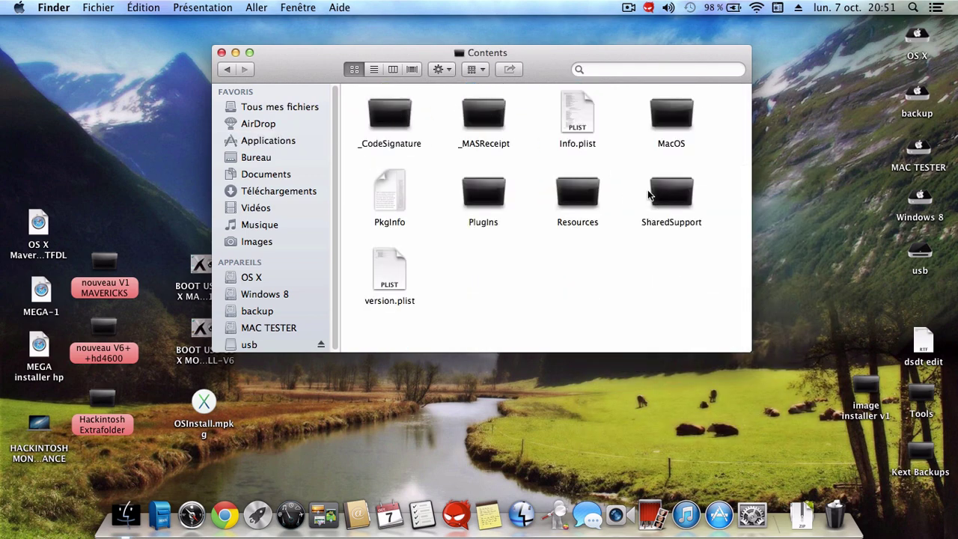
double_click(666, 193)
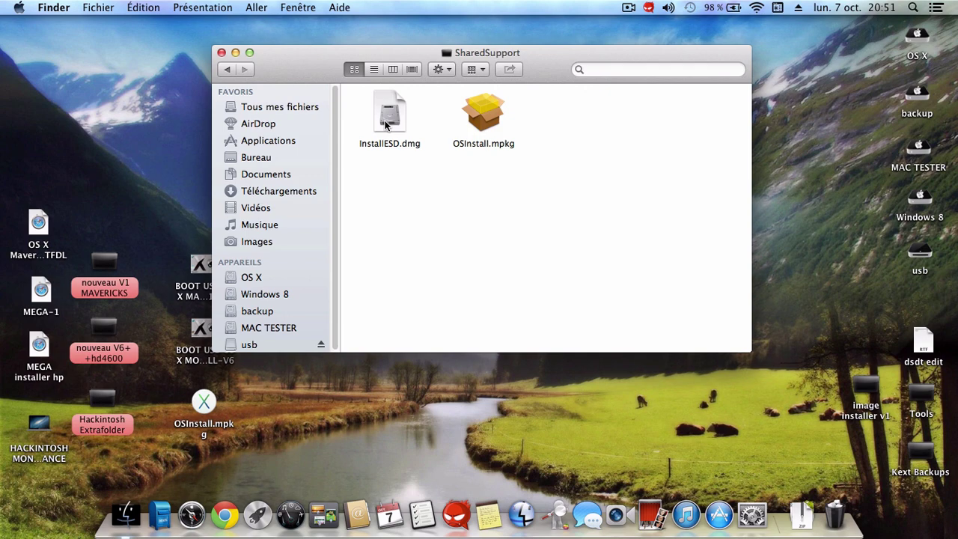
double_click(385, 120)
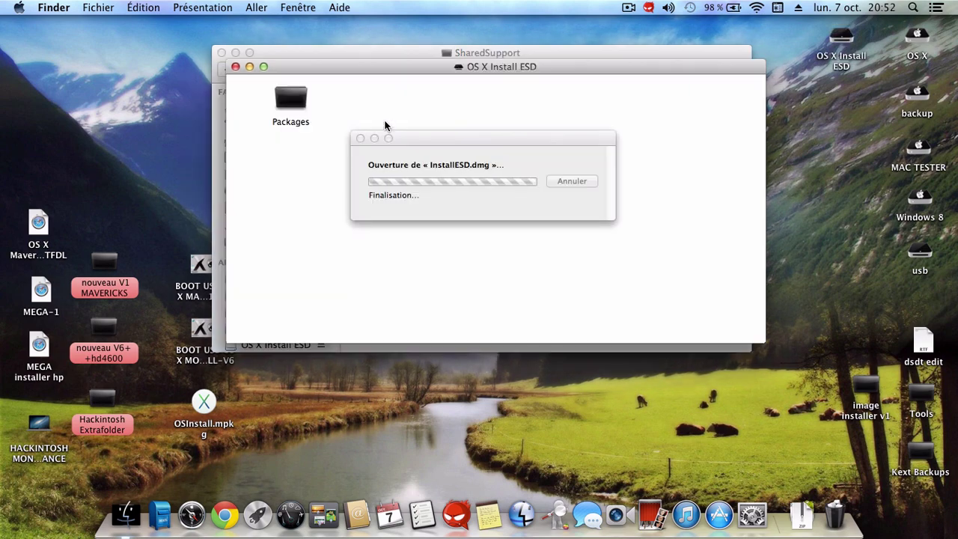
click(235, 66)
Launch Utilitaire de disque from the Utilitaires folder in Applications
drag(258, 56, 331, 60)
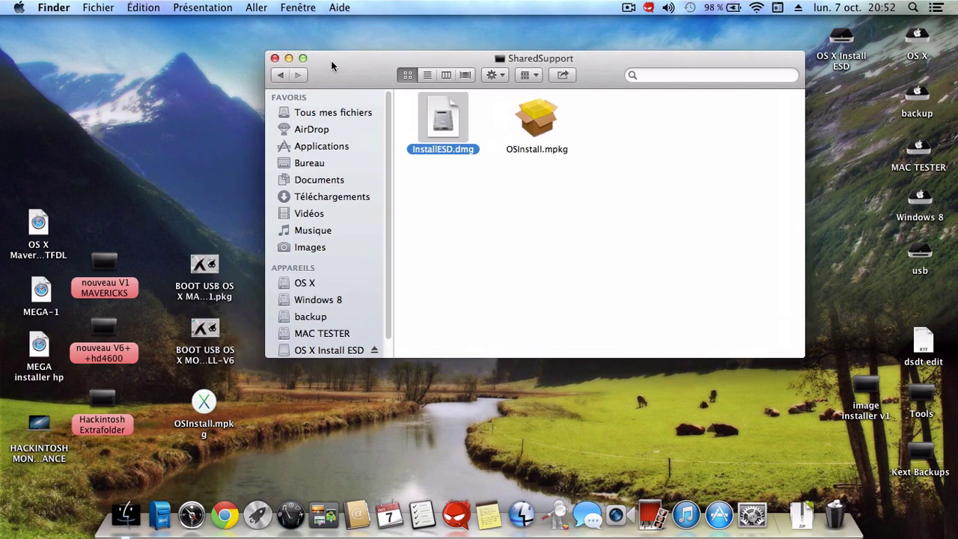
click(345, 148)
scroll(608, 254, down, 5)
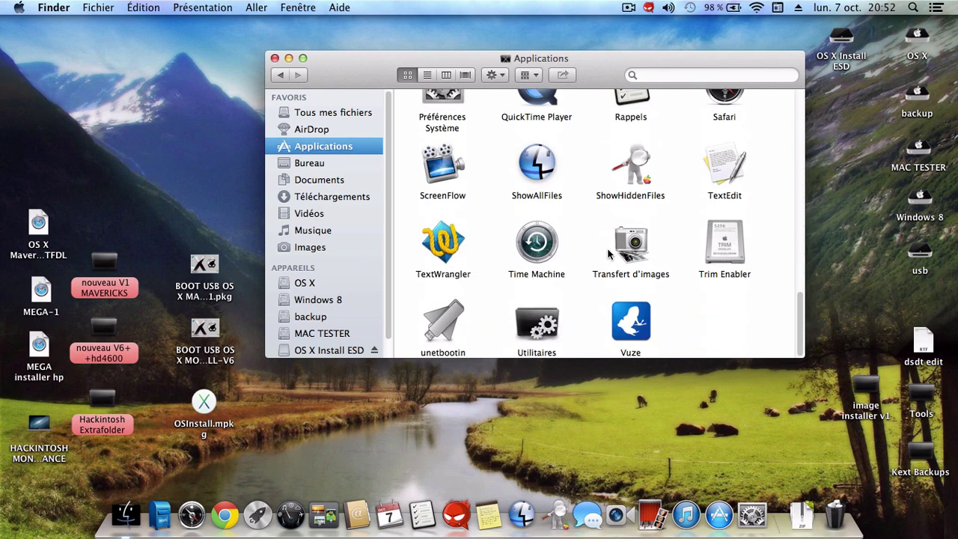
double_click(545, 323)
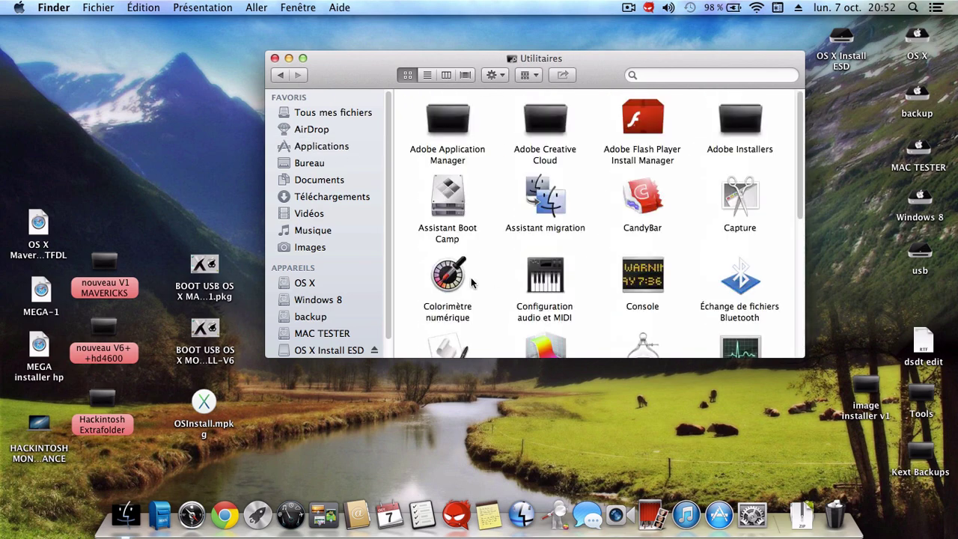
scroll(479, 288, down, 3)
drag(442, 226, 438, 229)
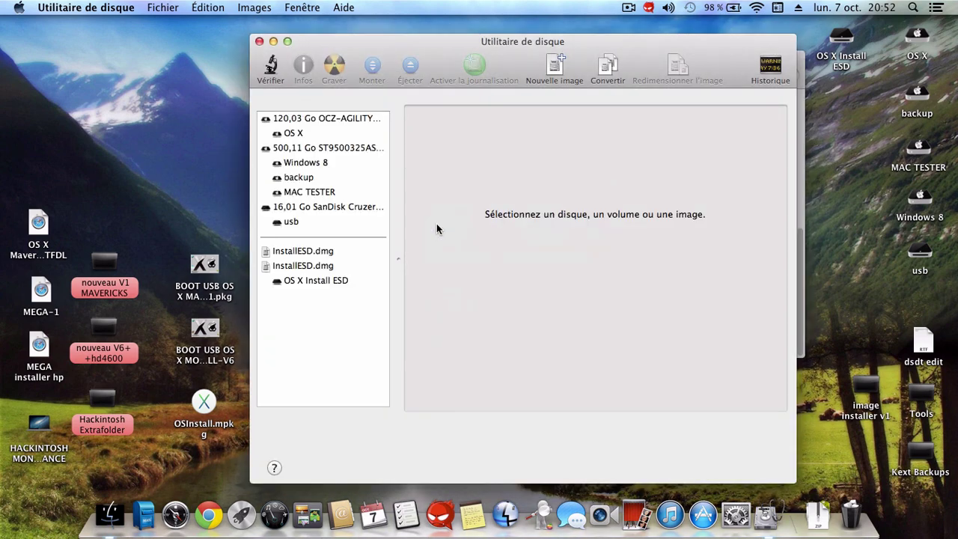
Set the 16,01 Go SanDisk Cruzer disk to a single partition using the GUID partition table
click(337, 206)
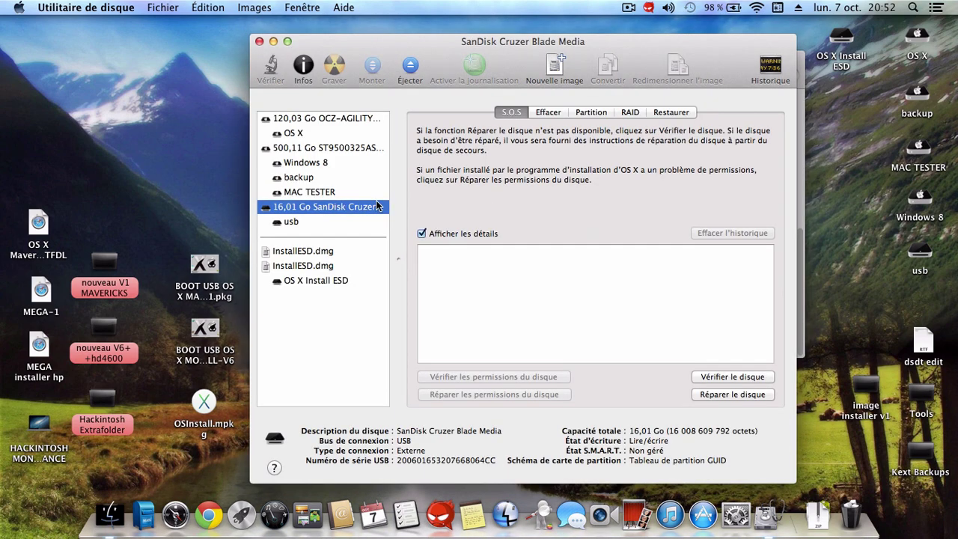
click(591, 113)
click(513, 155)
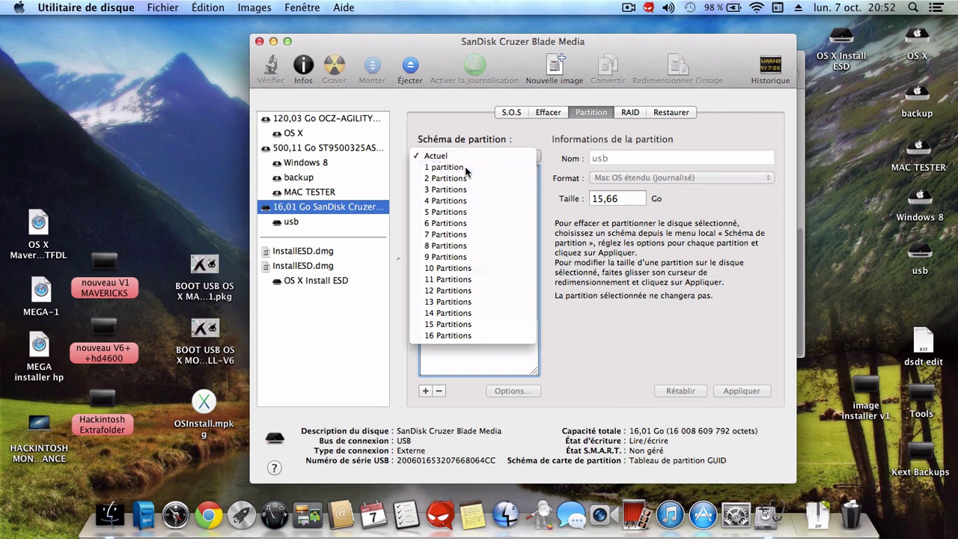
click(461, 165)
click(509, 391)
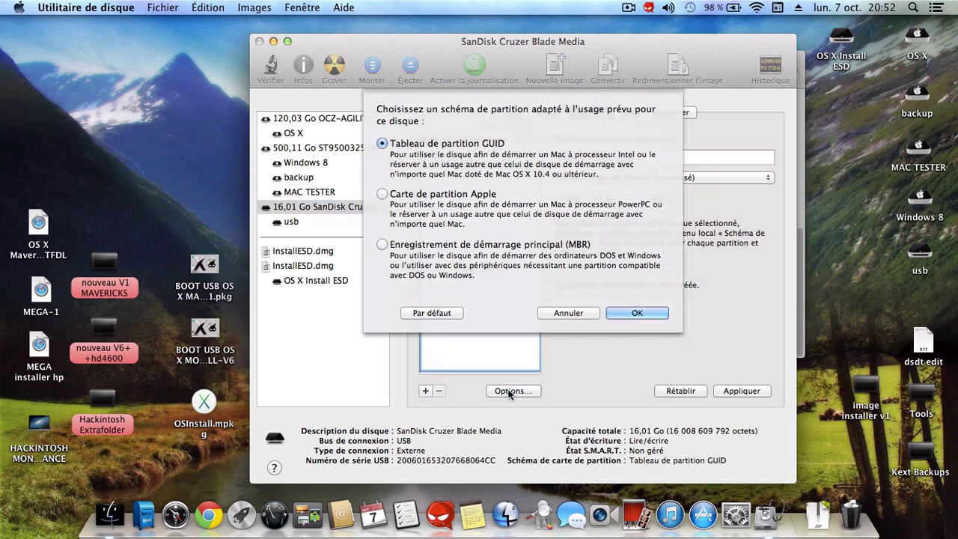
click(636, 313)
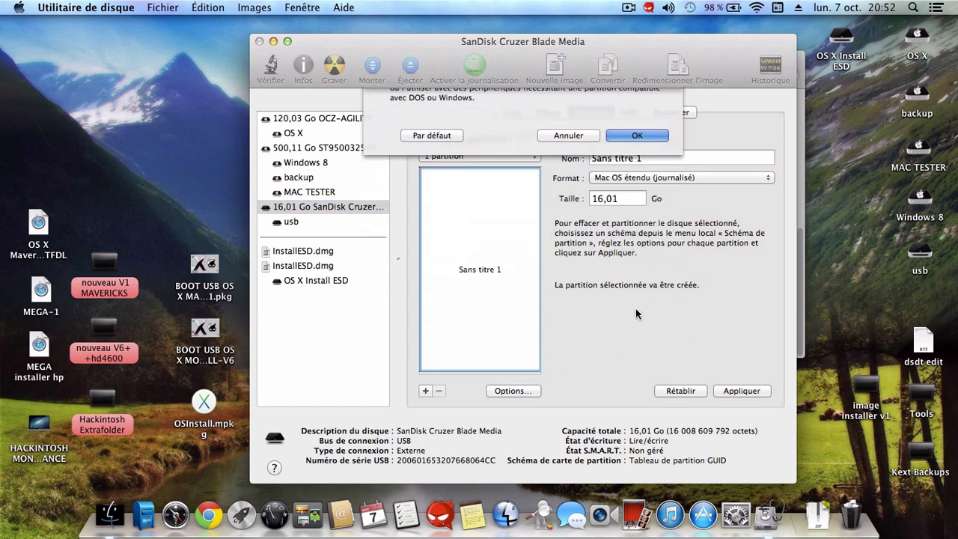
Name the new partition "usb" and apply the partitioning to the SanDisk Cruzer disk
click(674, 158)
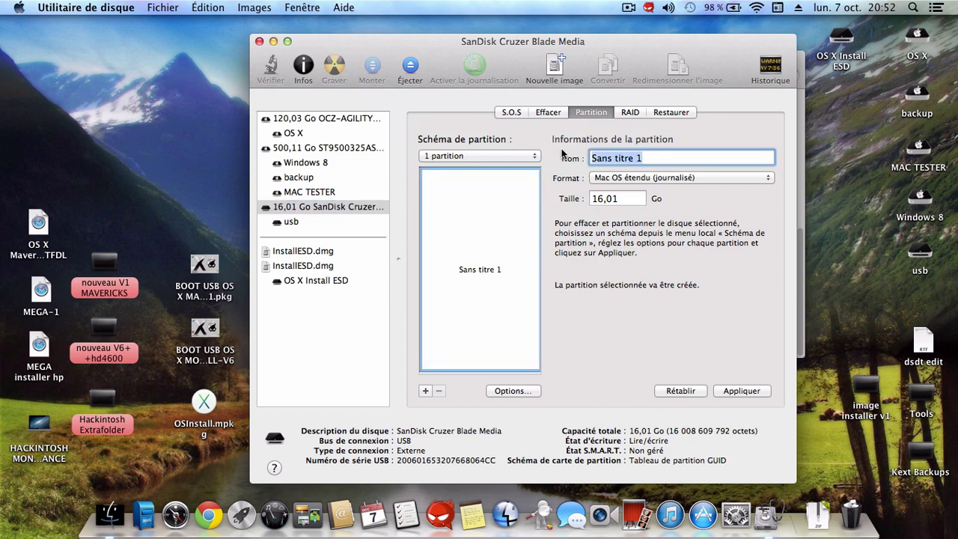
key(BackSpace)
text(usb)
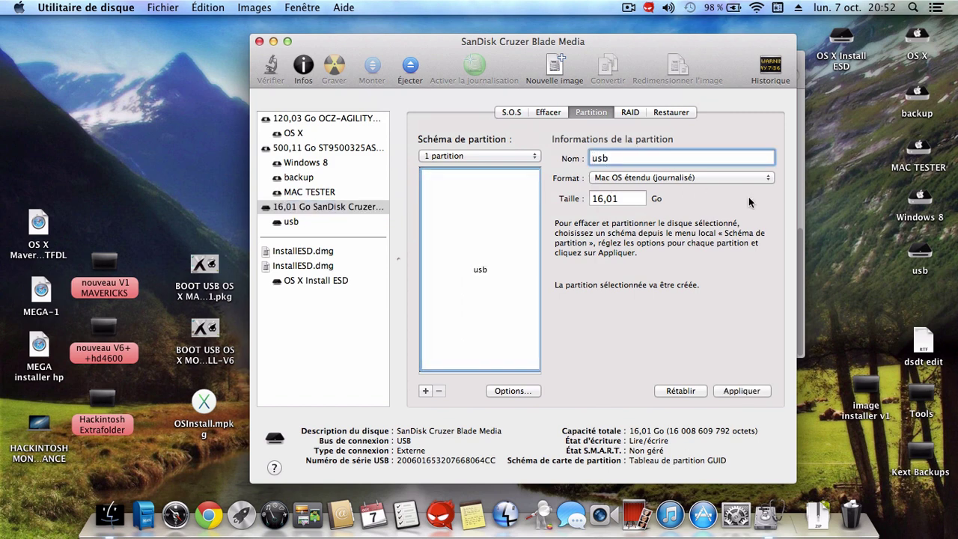
click(745, 392)
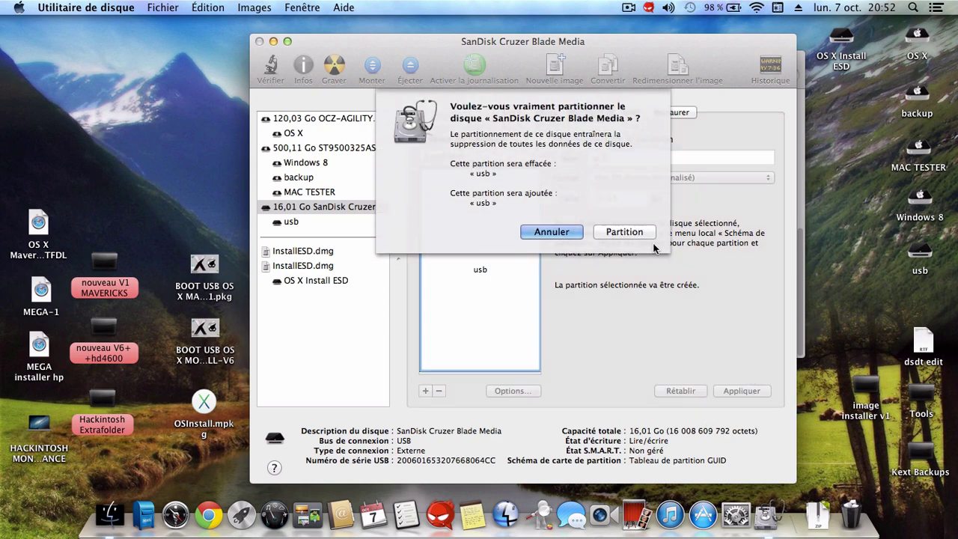
click(636, 232)
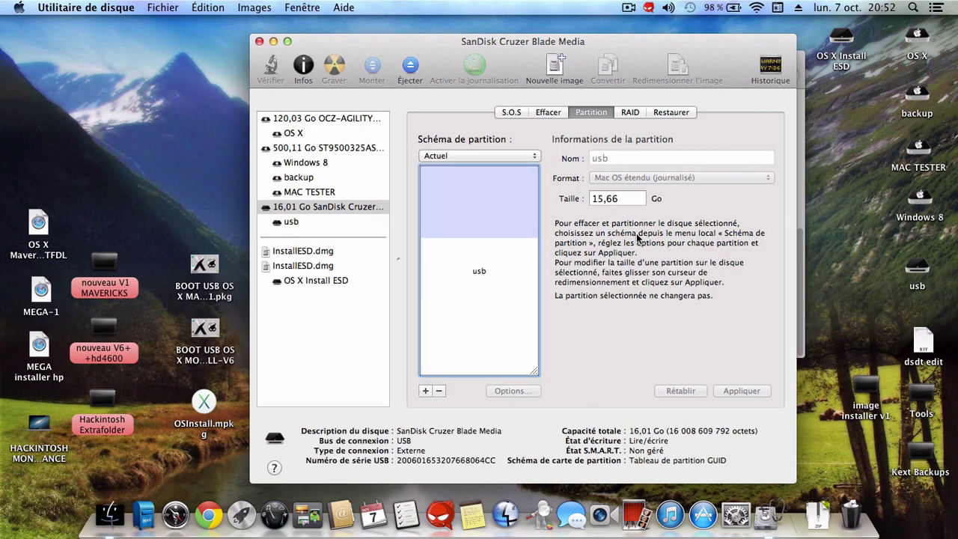
Close Utilitaire de disque and the Utilitaires folder window
click(259, 41)
drag(319, 53, 329, 79)
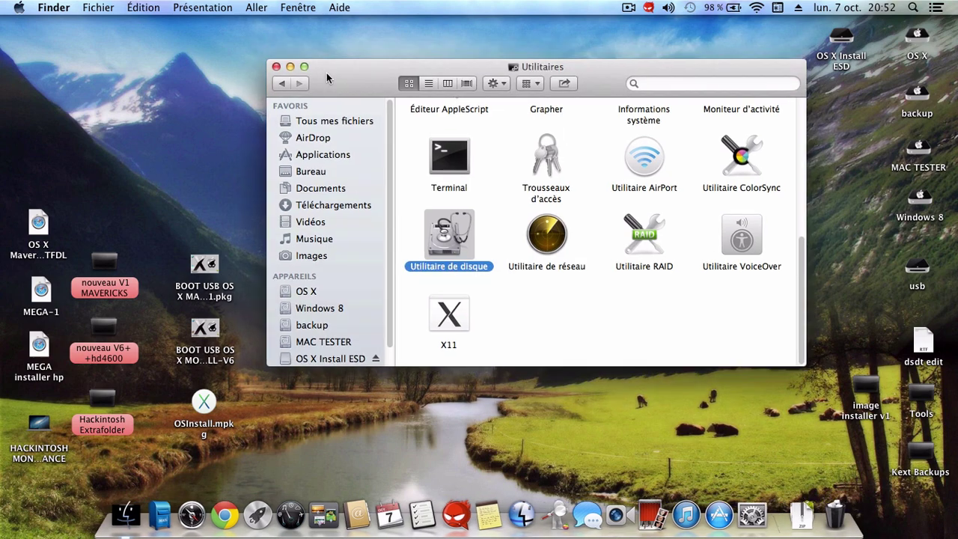
click(276, 67)
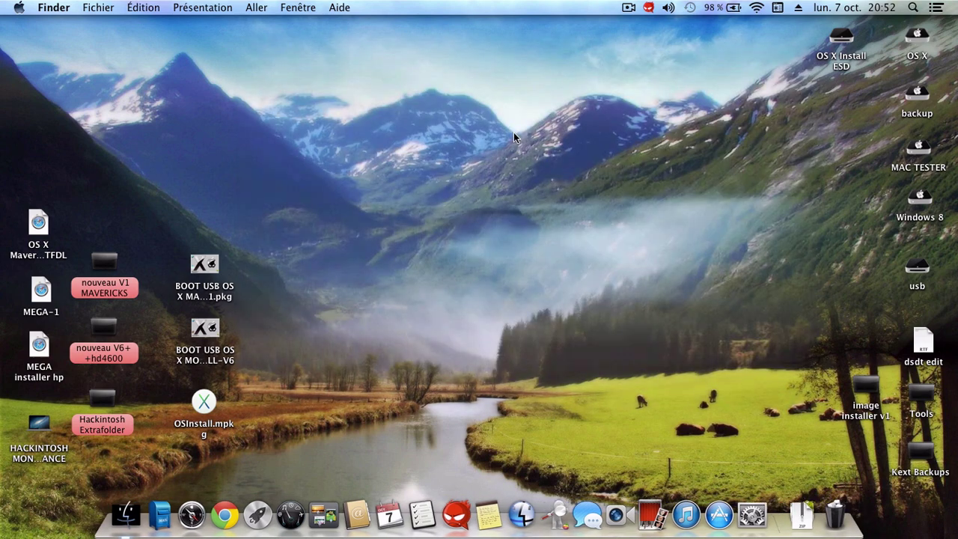
Examine the contents of the mounted OS X Install ESD volume and close its window
double_click(839, 40)
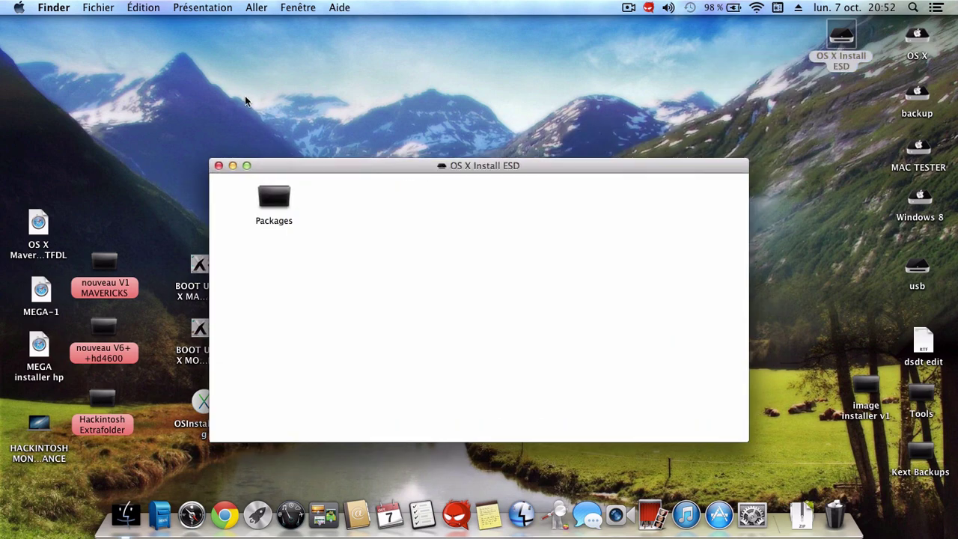
click(218, 165)
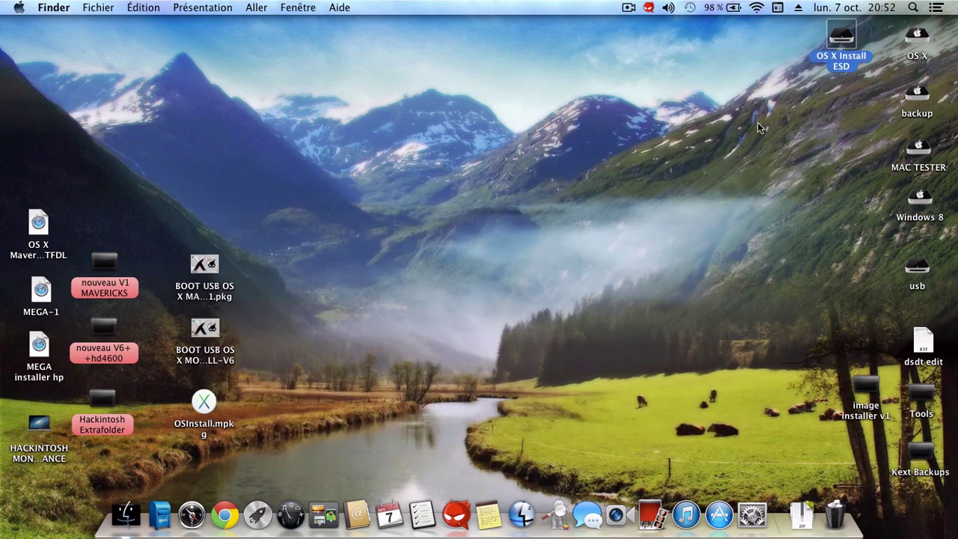
click(842, 115)
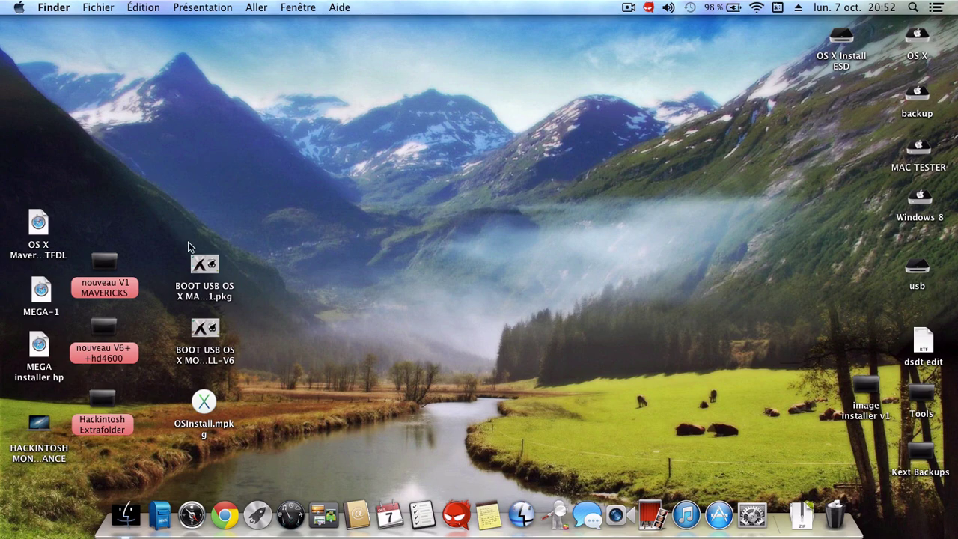
Launch the BOOT USB OS X MAVERICKS+POSTINSTALL-V1 package installer from the desktop
double_click(199, 264)
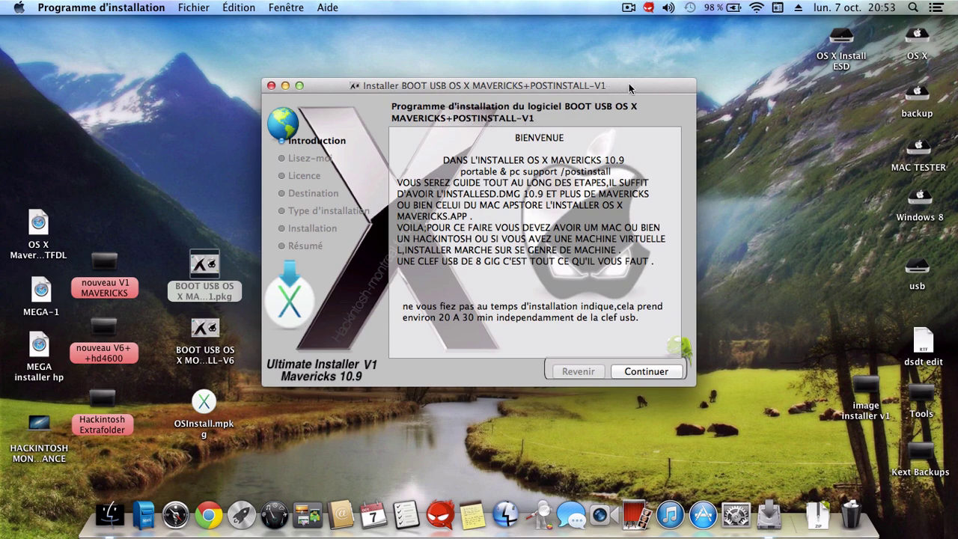
drag(630, 90, 638, 75)
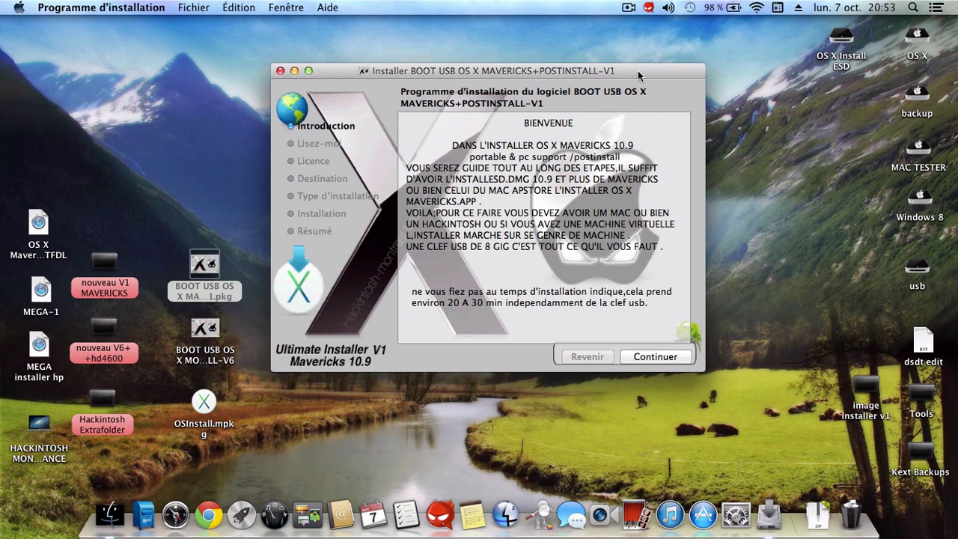
Advance the Mavericks installer to its installation type page, accepting the licence, and return to the introduction page
click(656, 362)
click(656, 357)
click(656, 357)
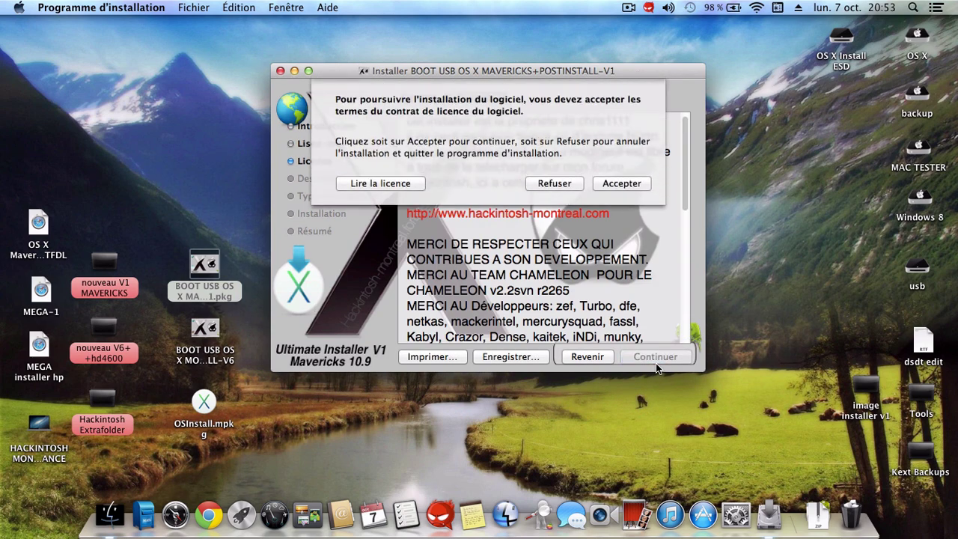
click(619, 188)
click(652, 357)
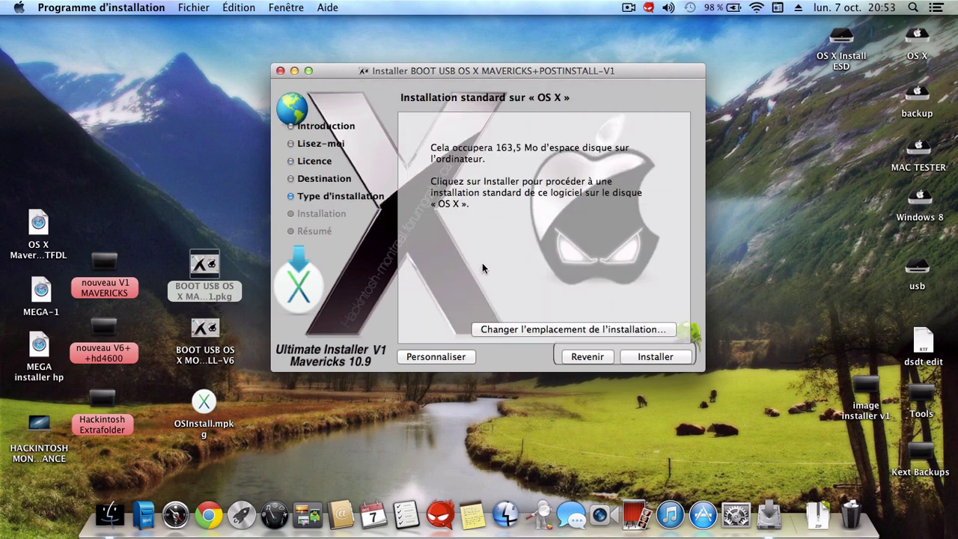
click(584, 357)
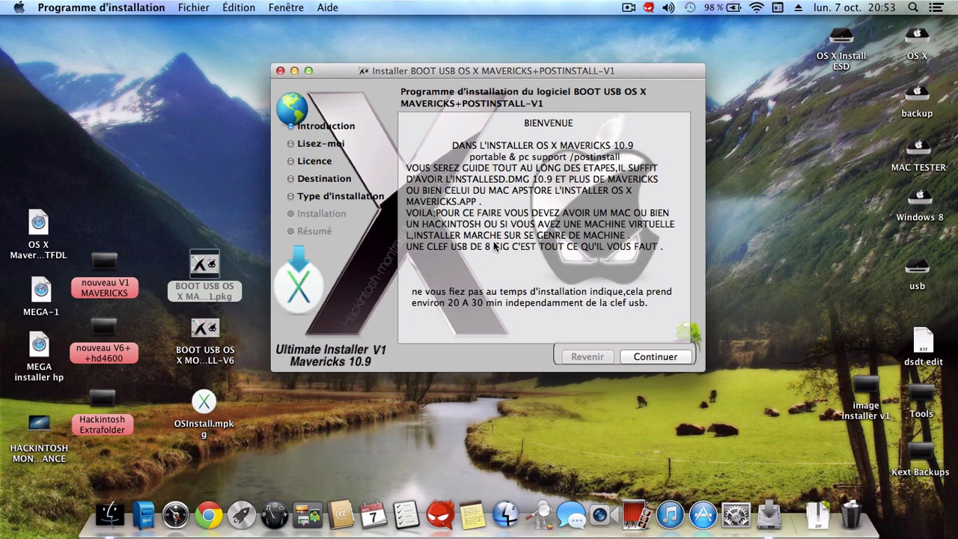
drag(632, 69, 631, 66)
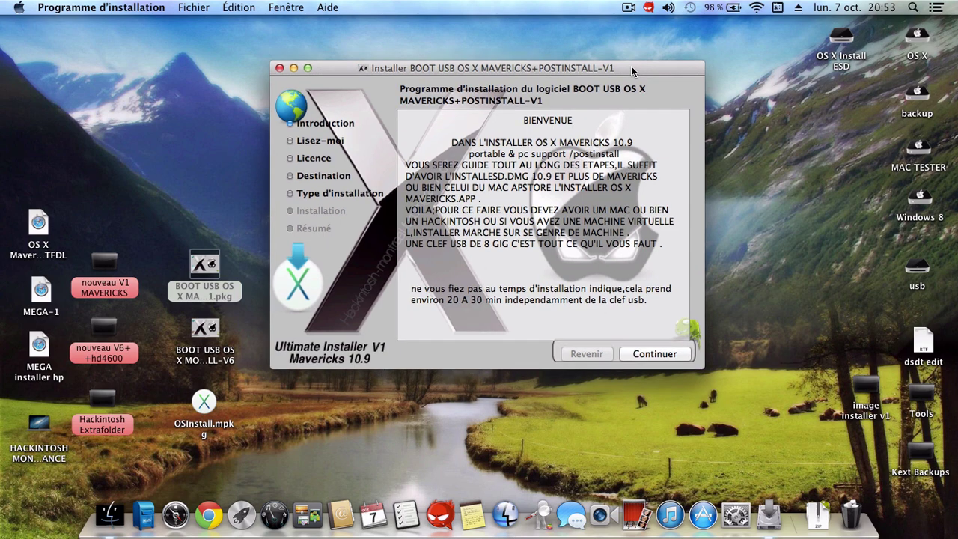
Advance the BOOT USB OS X MAVERICKS installer from its introduction and change the installation destination to the usb disk
drag(631, 66, 631, 71)
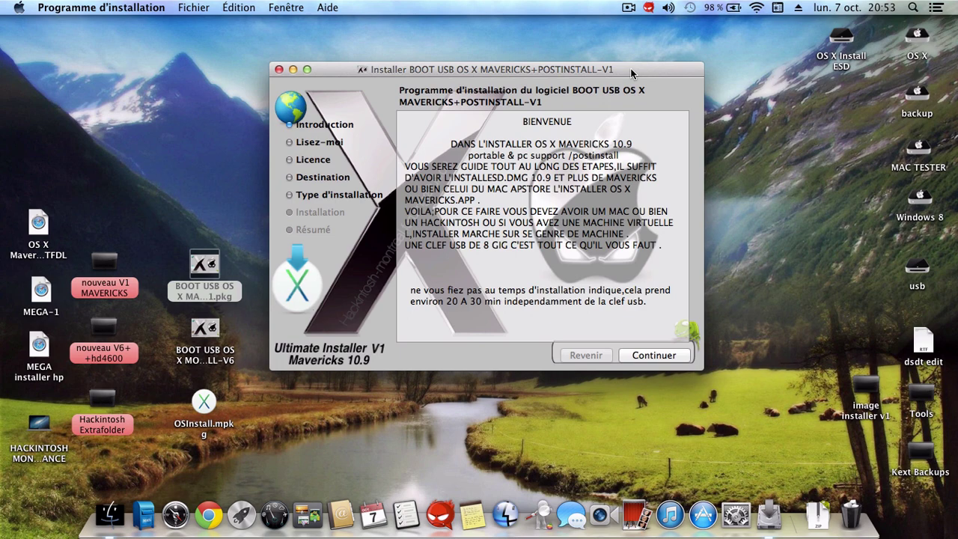
drag(631, 69, 627, 84)
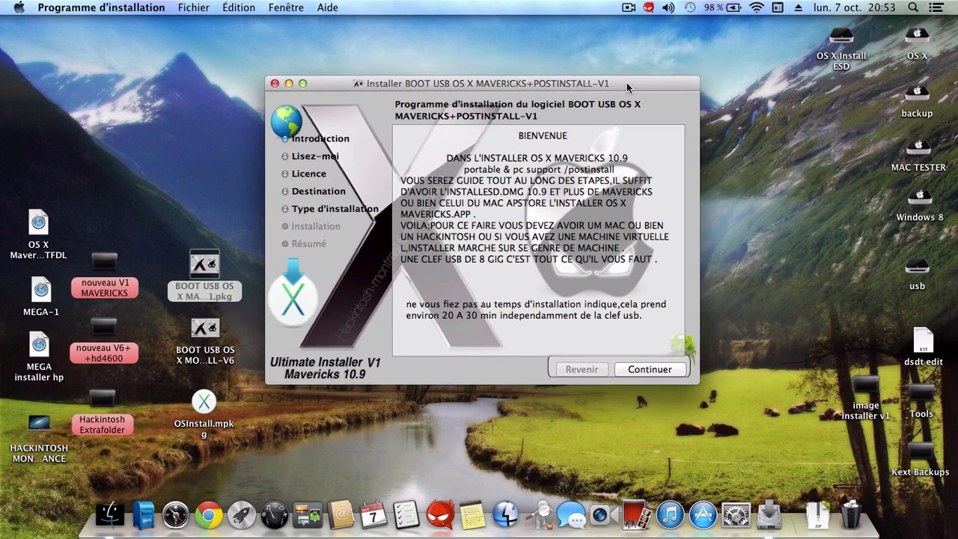
click(650, 370)
click(650, 370)
click(650, 370)
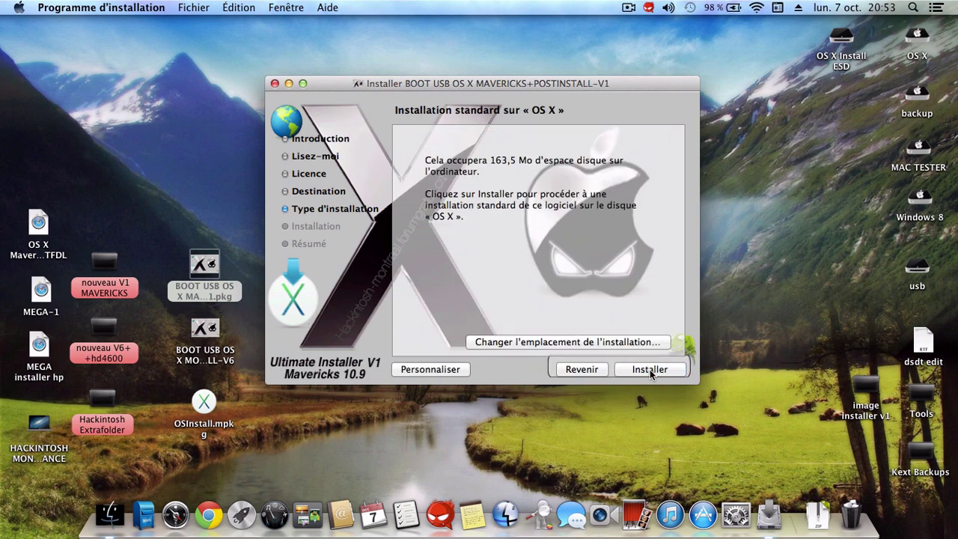
click(651, 342)
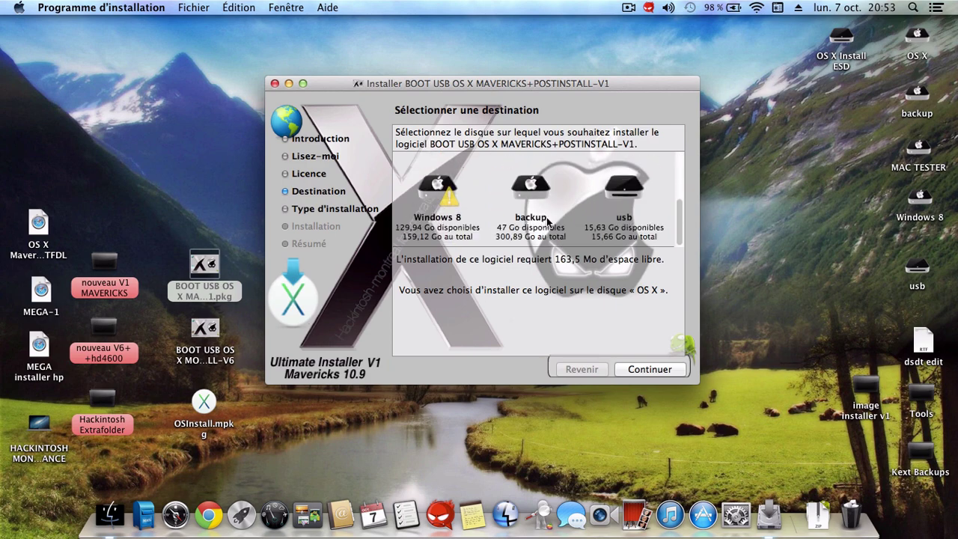
click(629, 191)
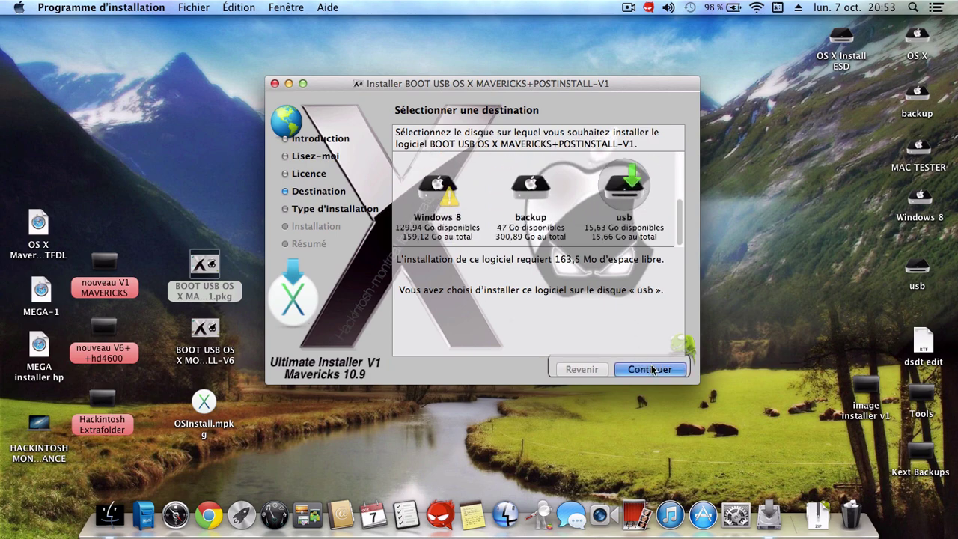
click(651, 369)
Customise the installation packages to include Support-PC and leave out Support-LAPTOP
click(433, 371)
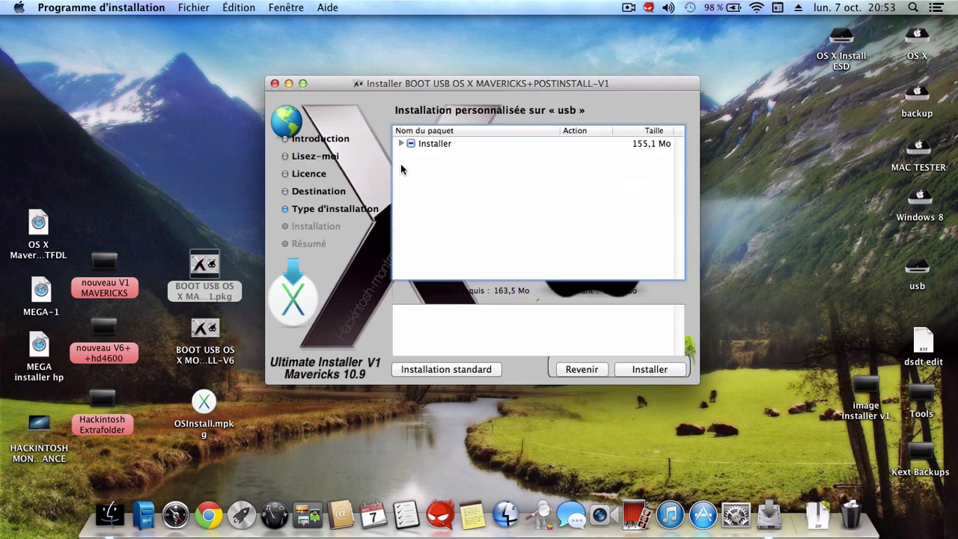
click(401, 143)
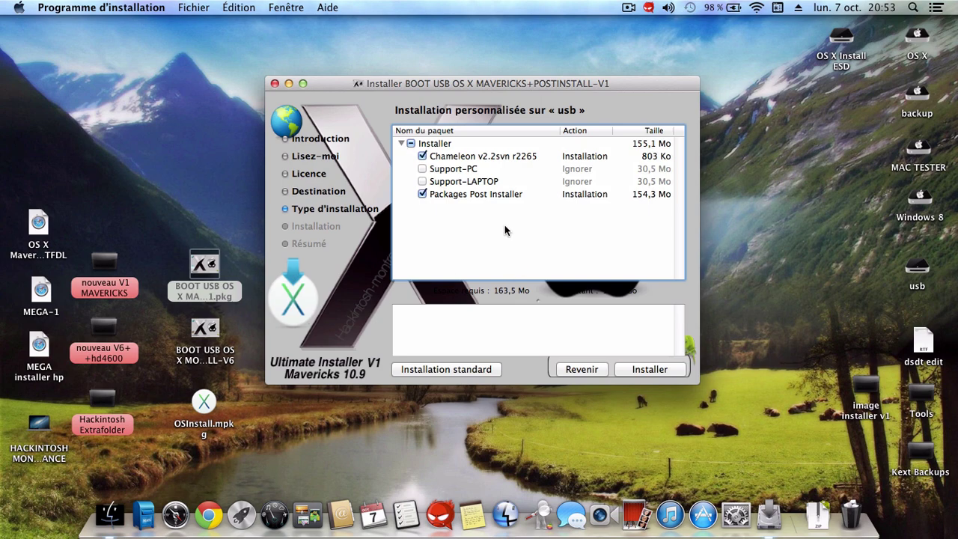
drag(641, 86, 638, 78)
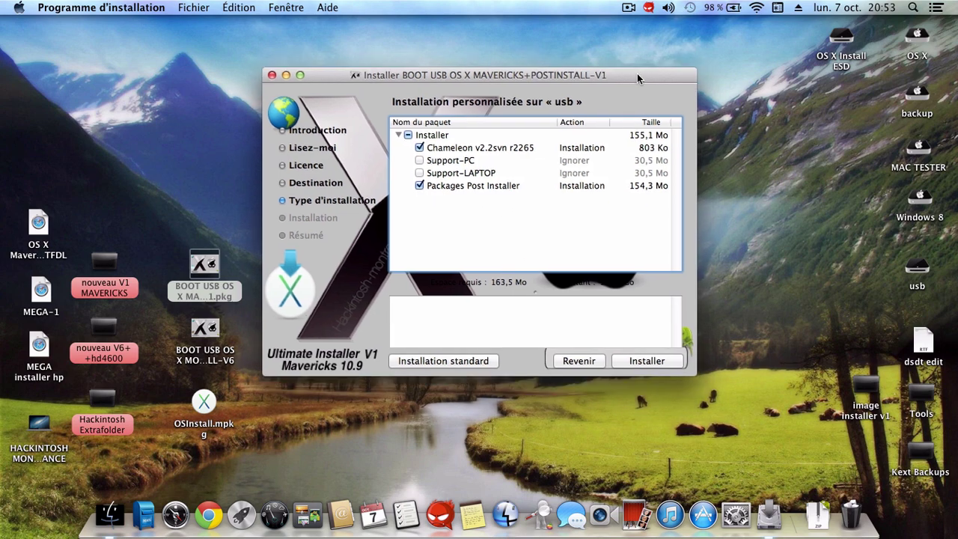
click(420, 160)
click(420, 172)
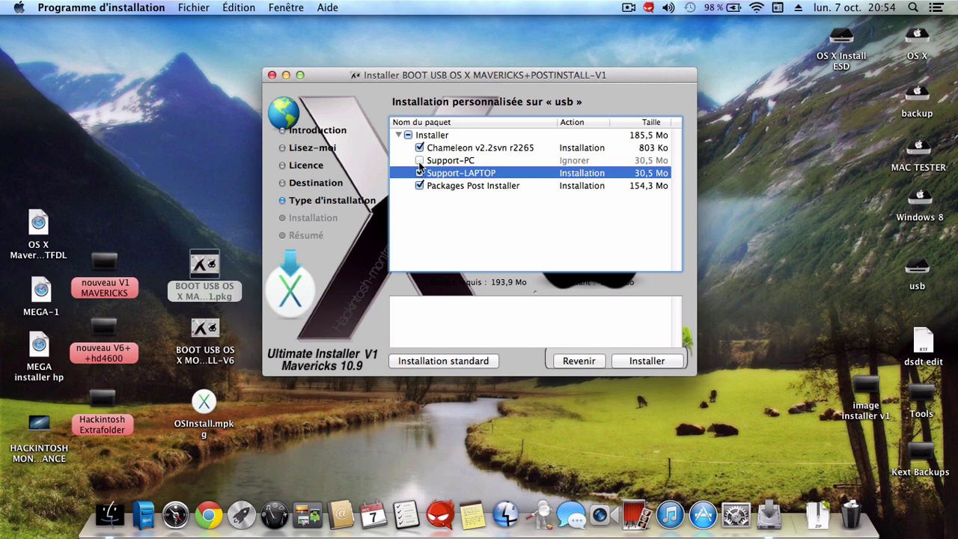
click(420, 160)
click(420, 173)
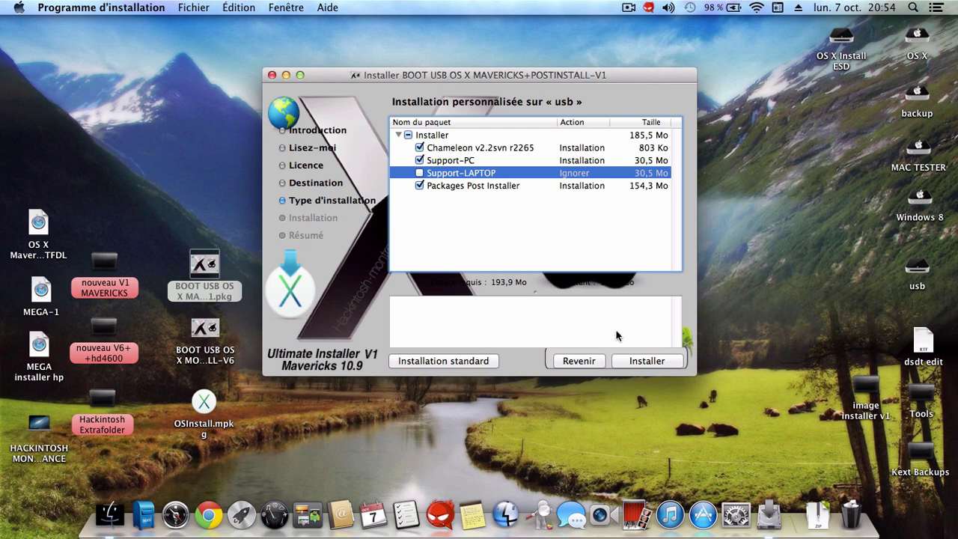
Start the installation and authorise it by entering the account password
click(640, 362)
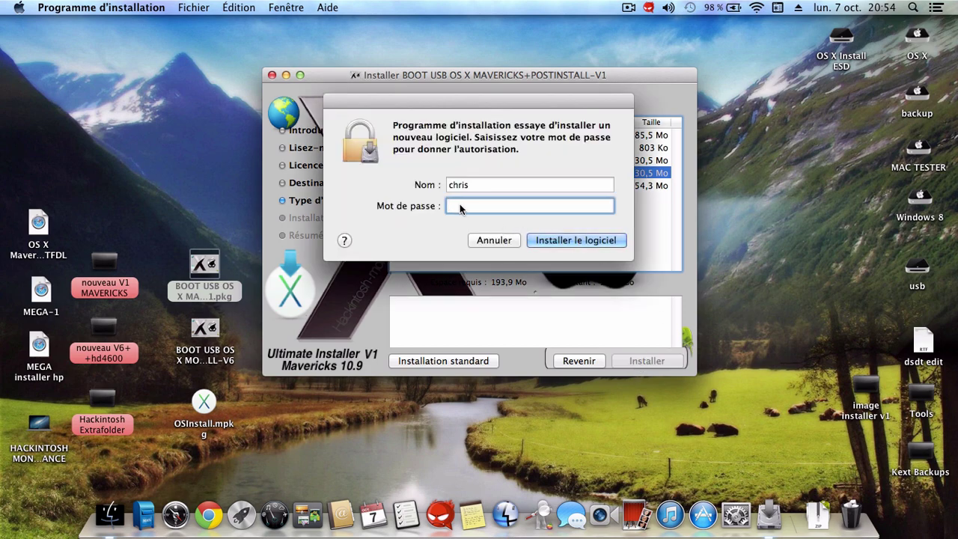
text(•••••••)
key(Return)
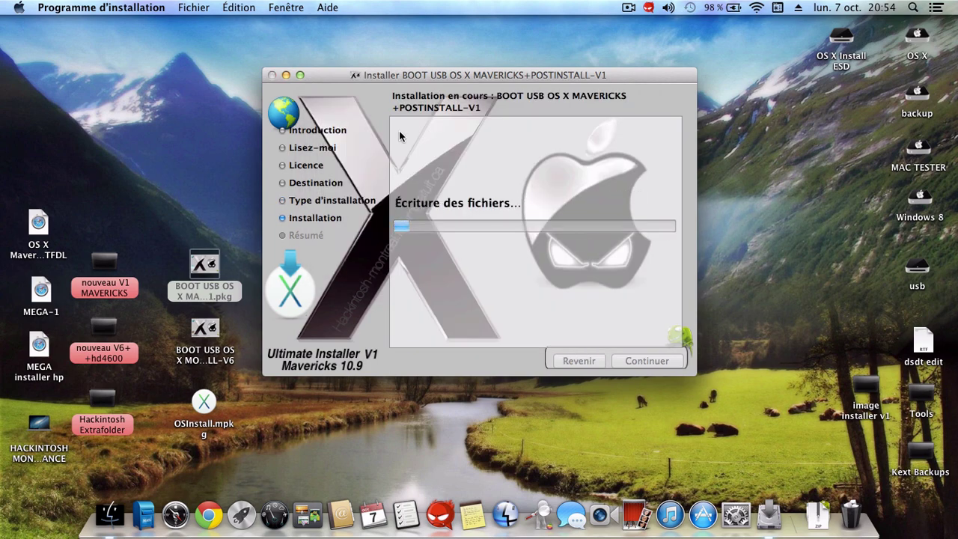
drag(623, 78, 629, 50)
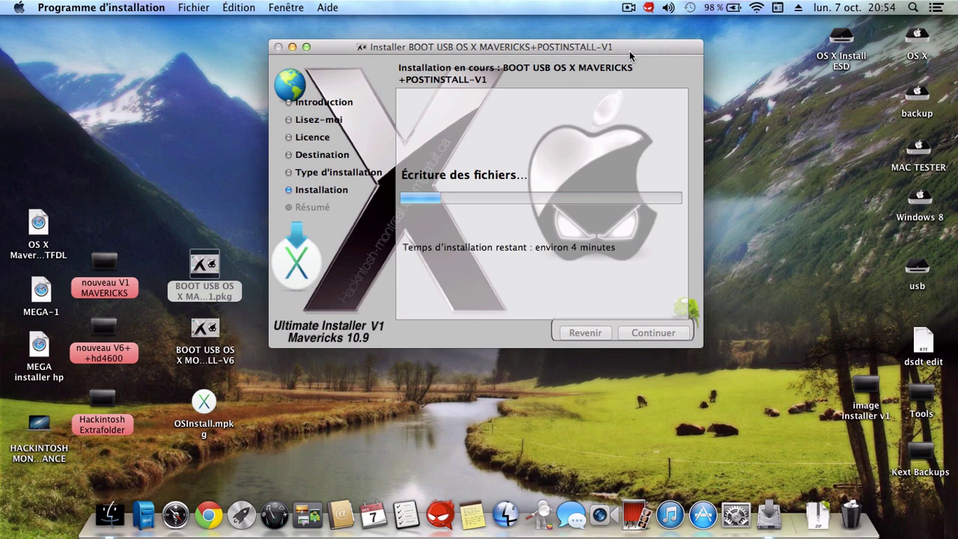
drag(630, 51, 633, 64)
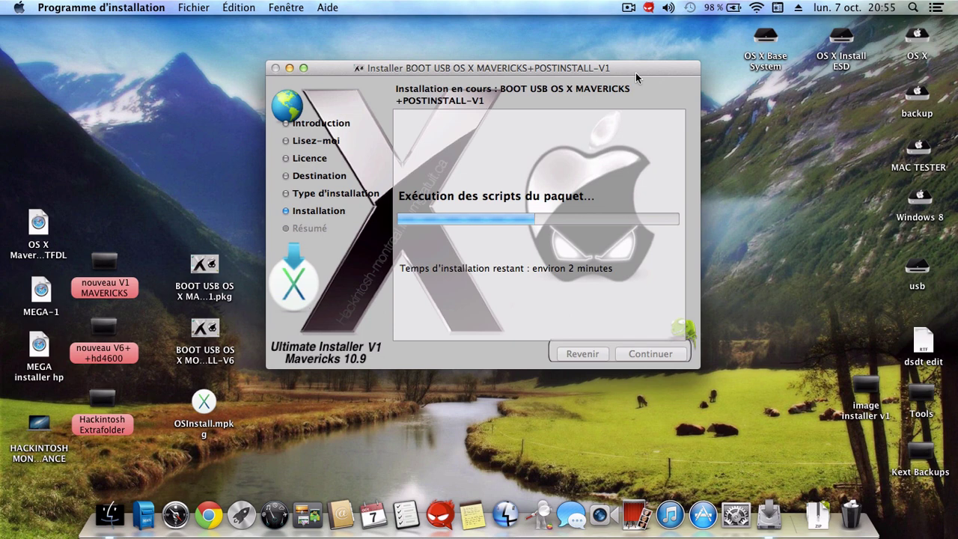
drag(636, 73, 640, 90)
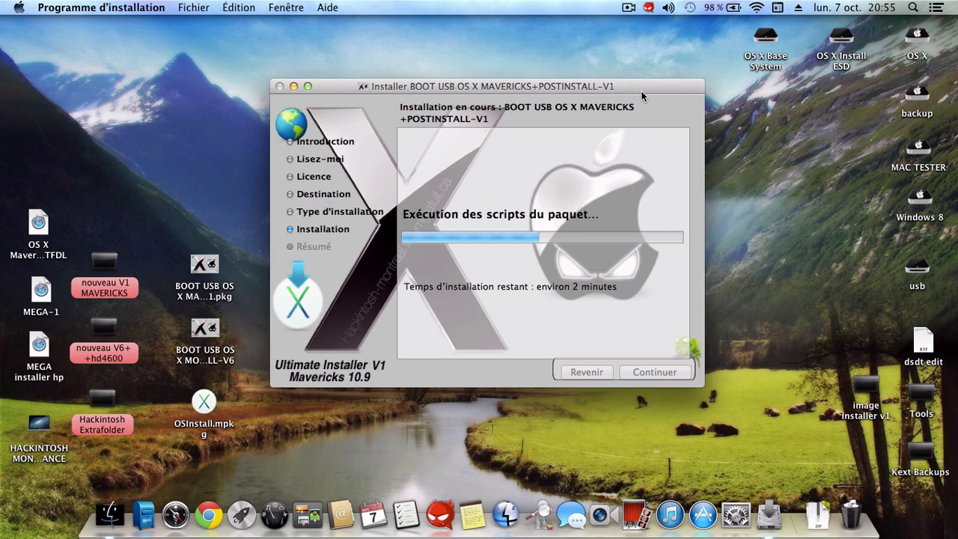
drag(642, 96, 647, 83)
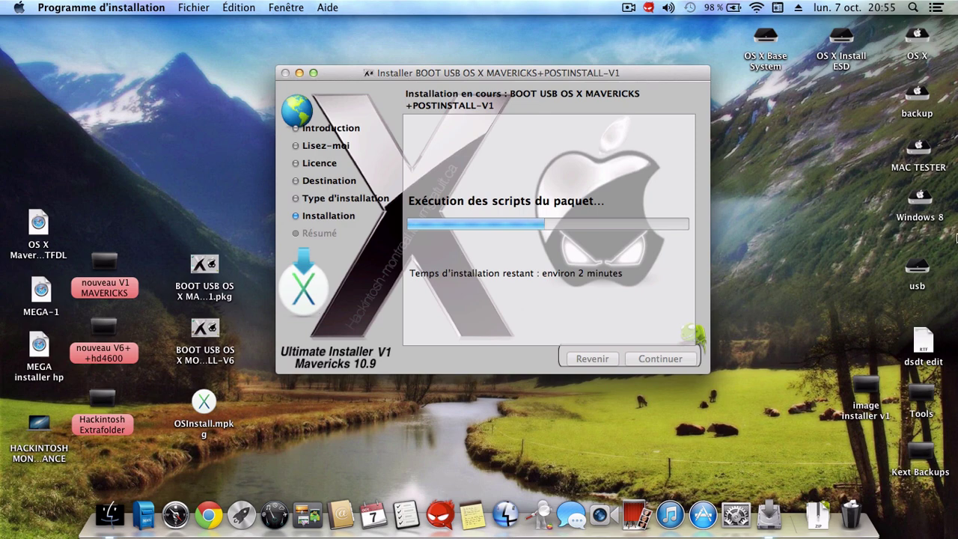
Check the usb volume's contents during the installation, close its window and return to the installer
double_click(917, 265)
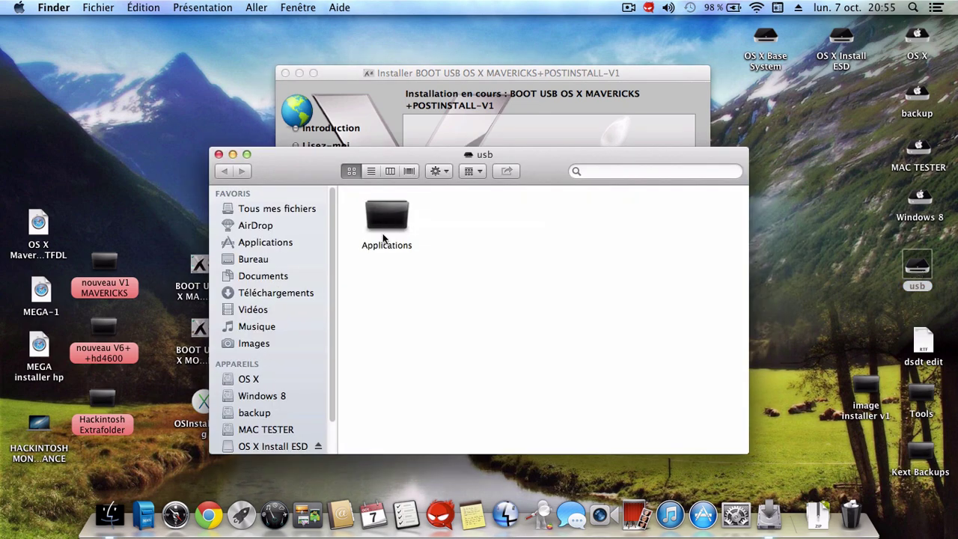
click(218, 154)
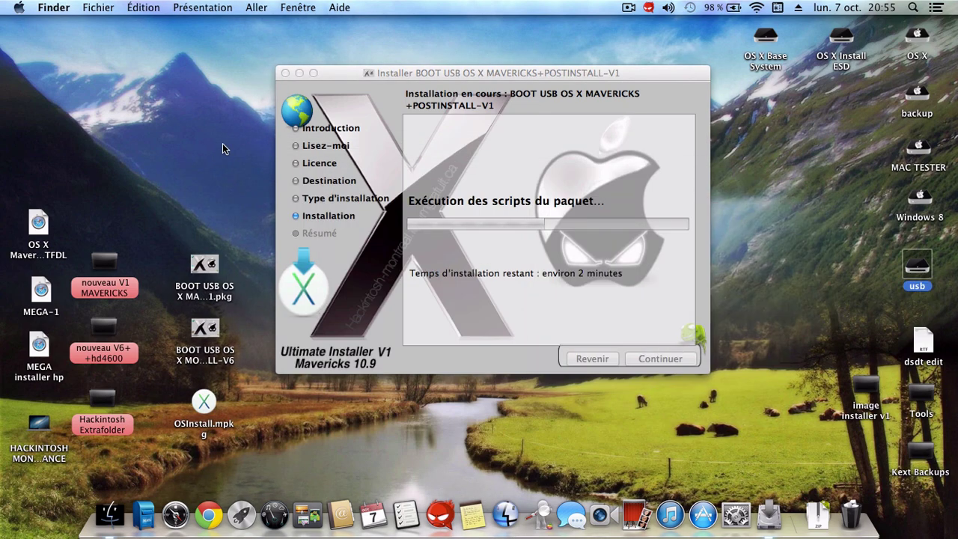
click(327, 75)
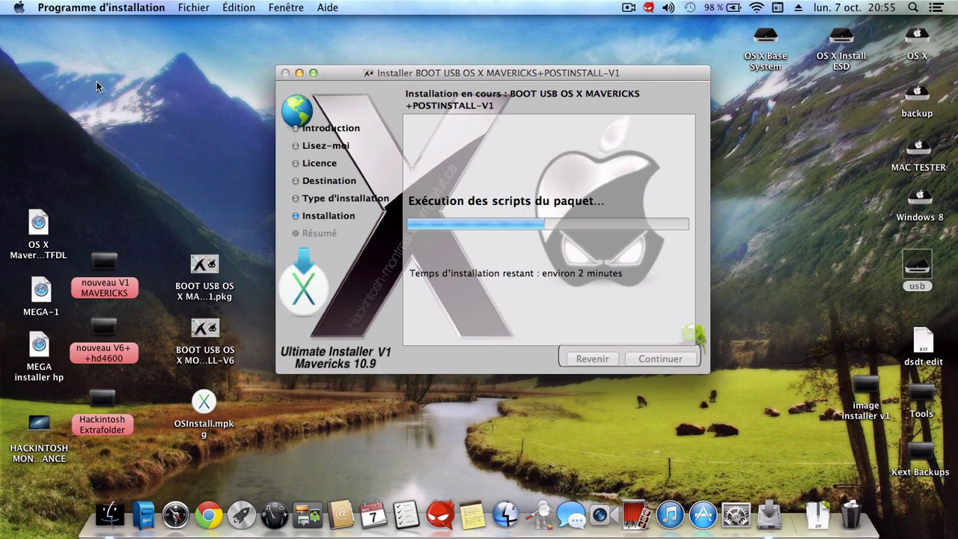
click(634, 7)
click(644, 52)
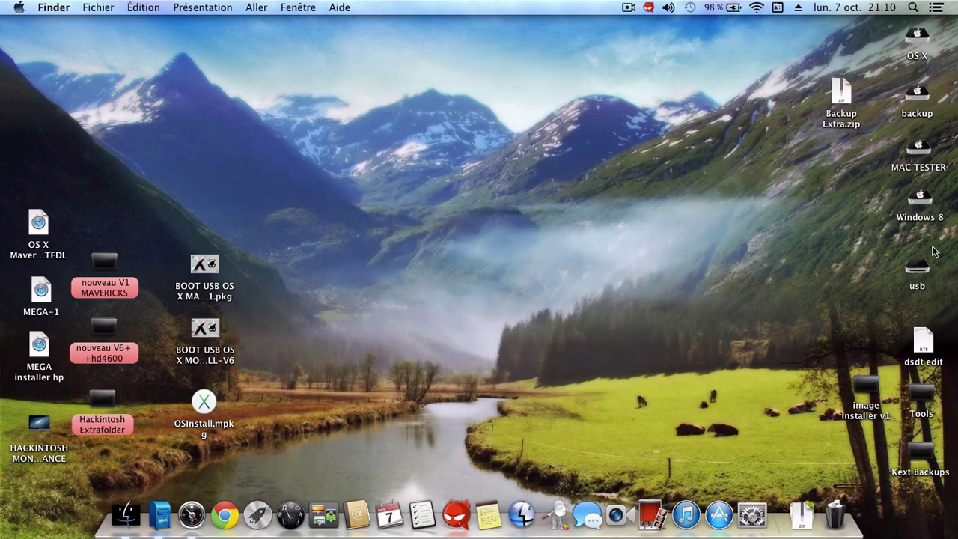
Examine the files and folders on the finished usb volume and close its window
click(915, 262)
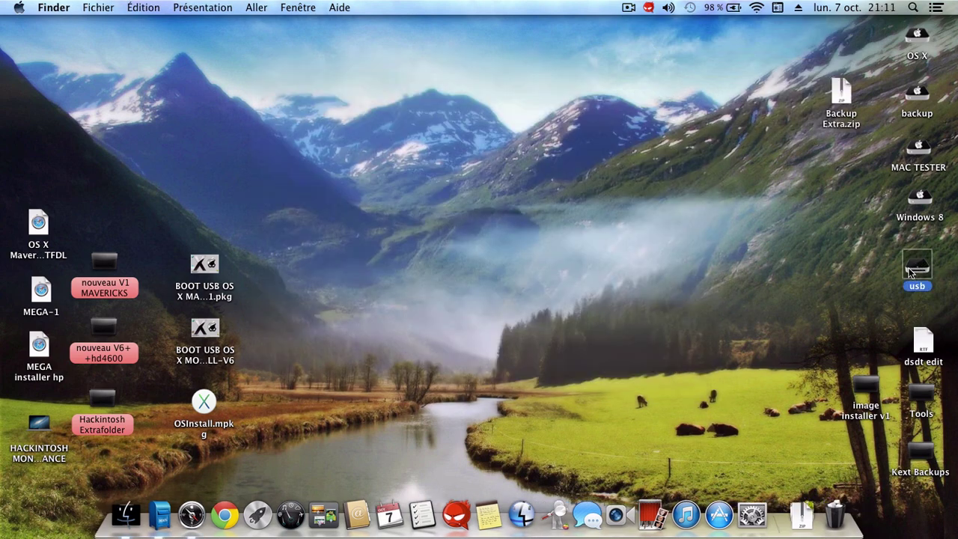
double_click(912, 271)
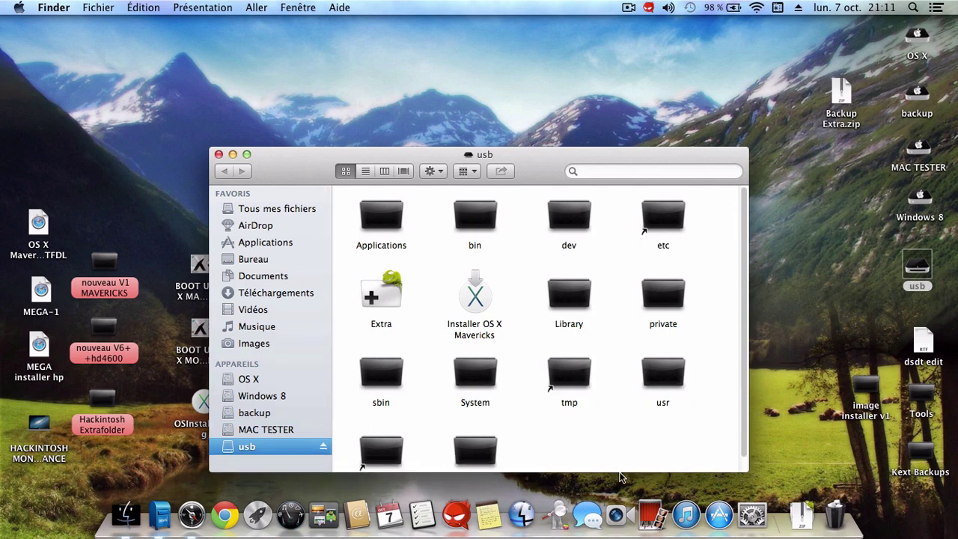
drag(541, 149, 505, 19)
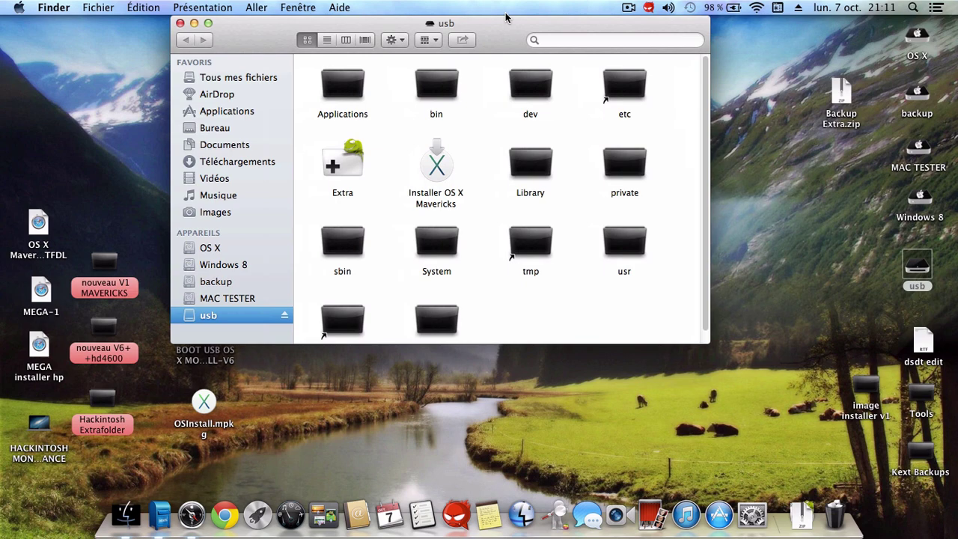
scroll(501, 256, down, 2)
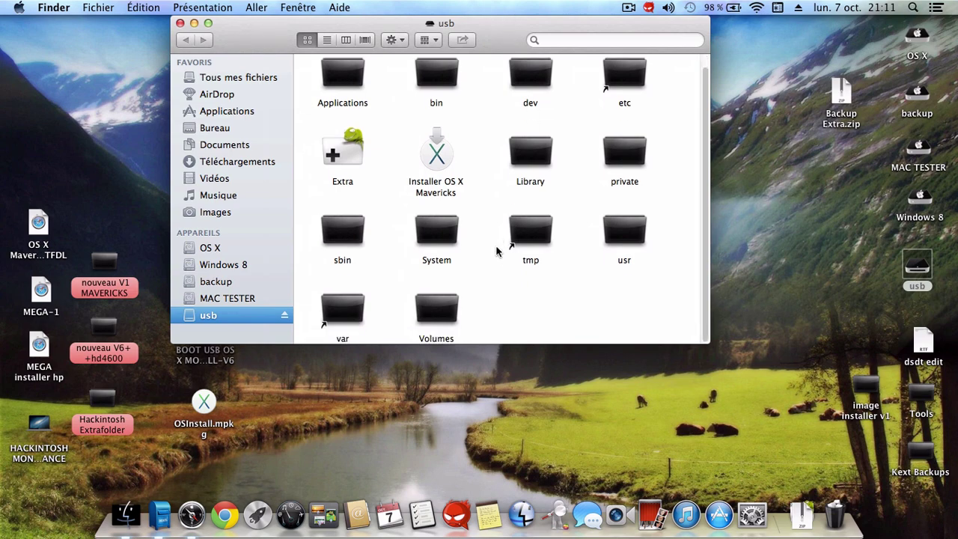
click(180, 23)
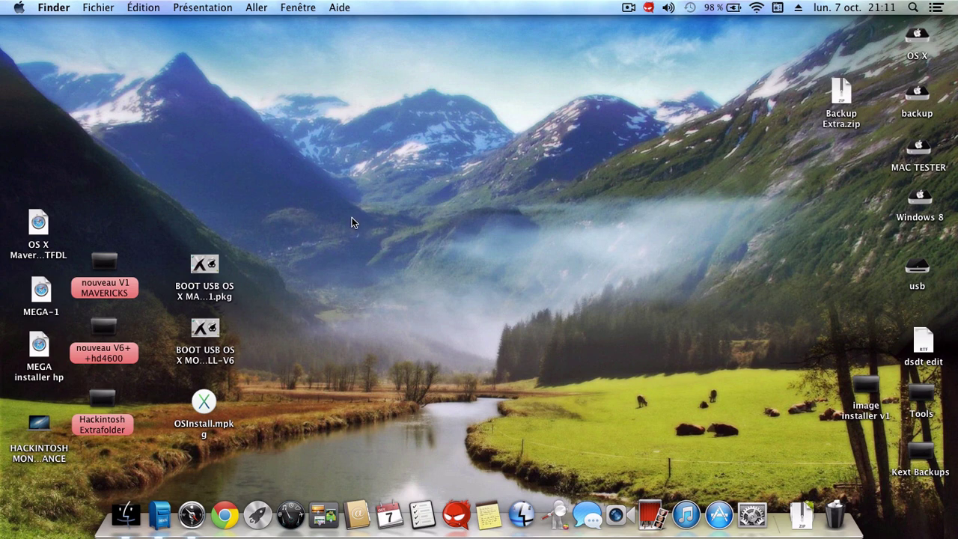
Launch OSInstall.mpkg from the desktop, allow its compatibility check and accept the licence agreement
double_click(202, 410)
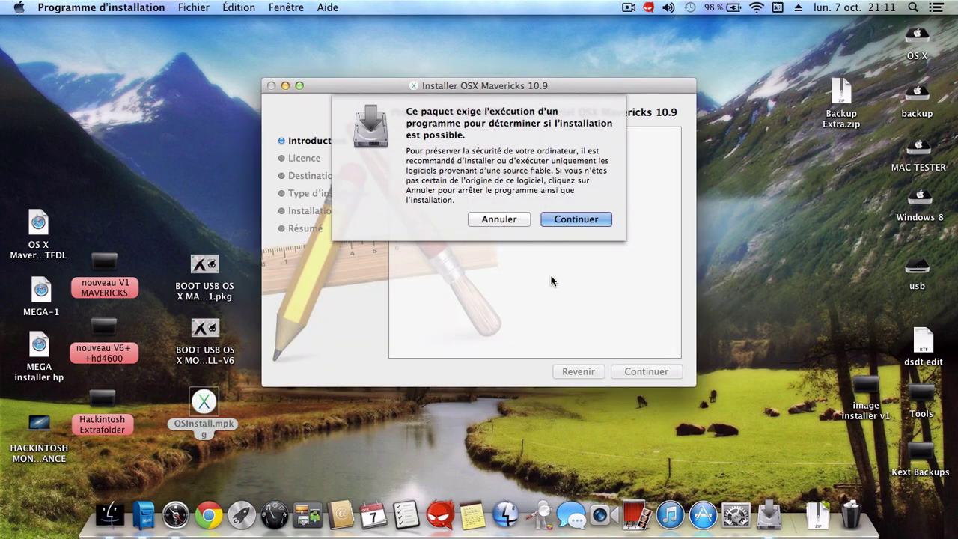
click(578, 220)
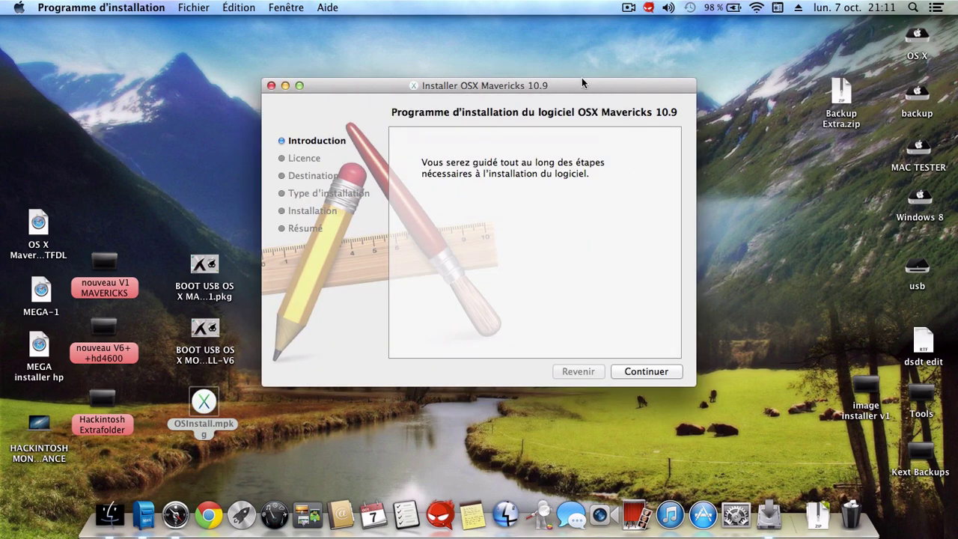
drag(582, 78, 568, 28)
click(657, 327)
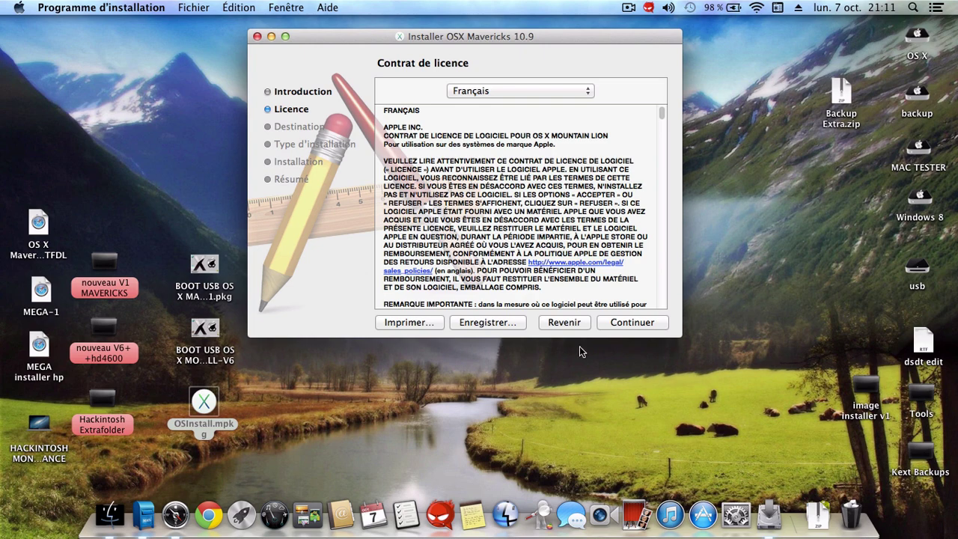
click(656, 332)
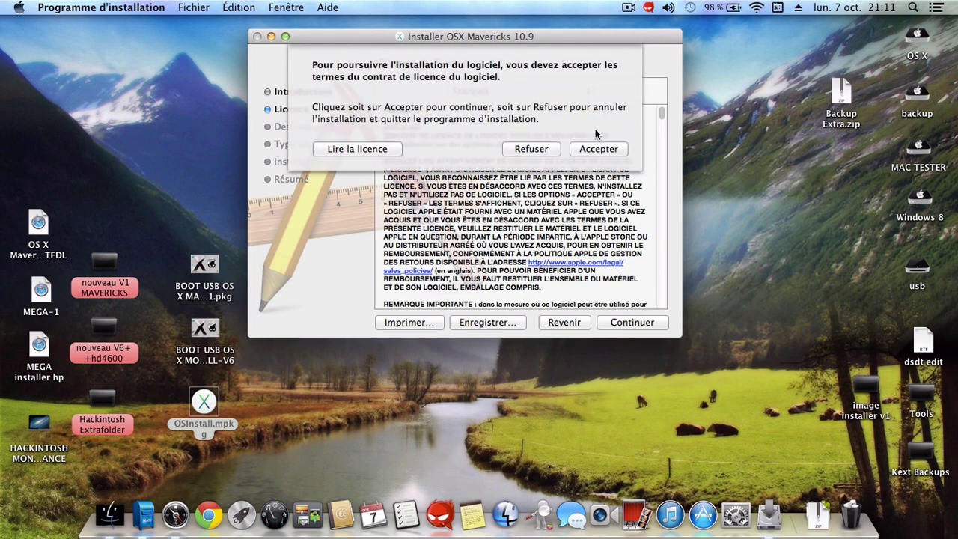
click(592, 148)
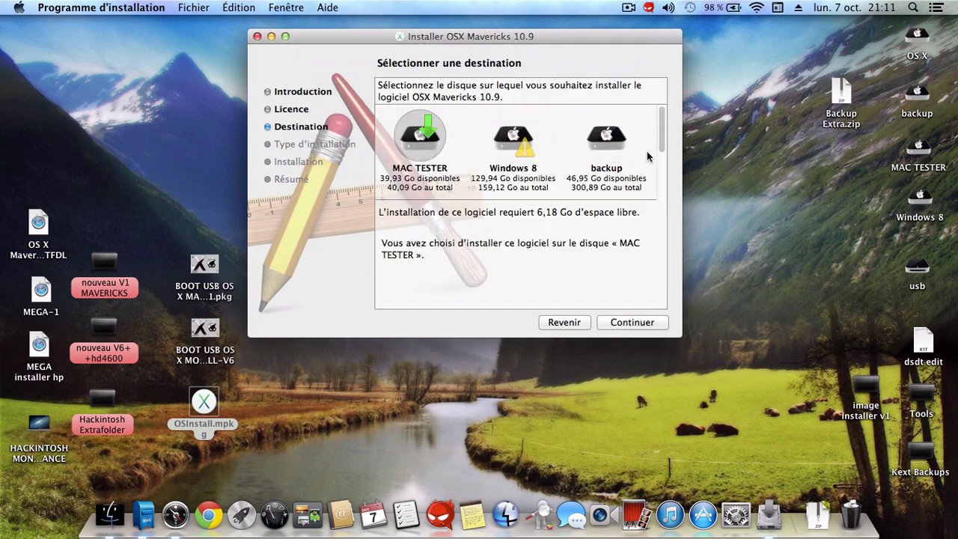
Select the usb disk as the OSX Mavericks 10.9 destination and continue to the installation type
drag(663, 139, 659, 174)
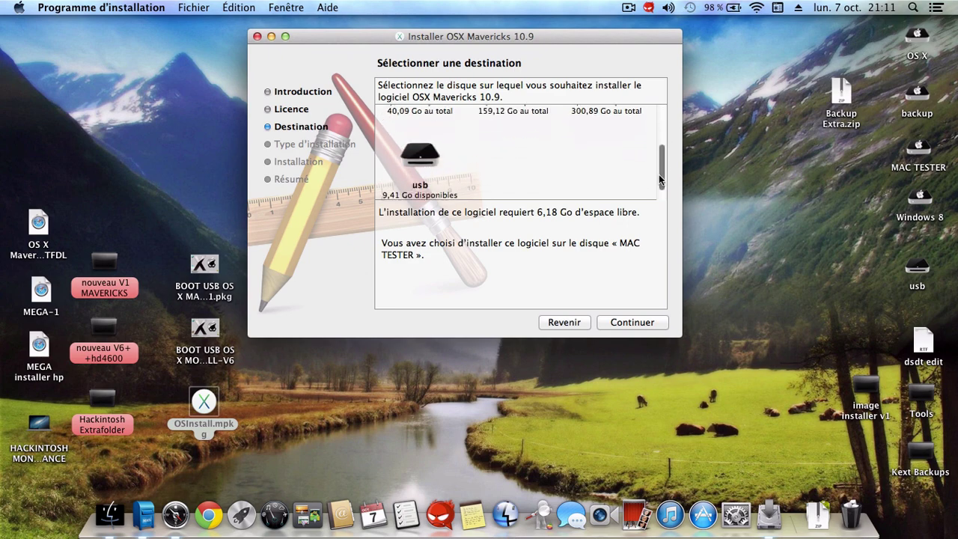
click(442, 149)
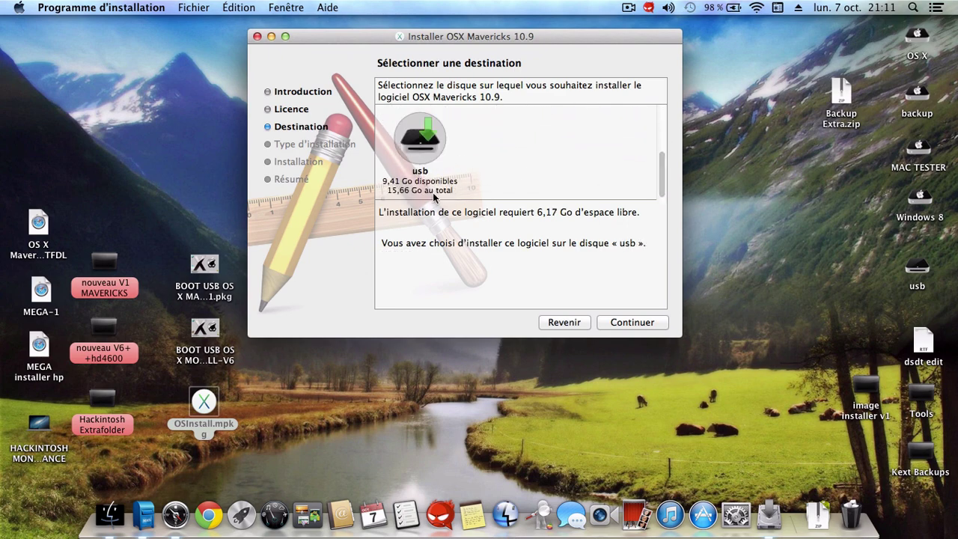
click(628, 325)
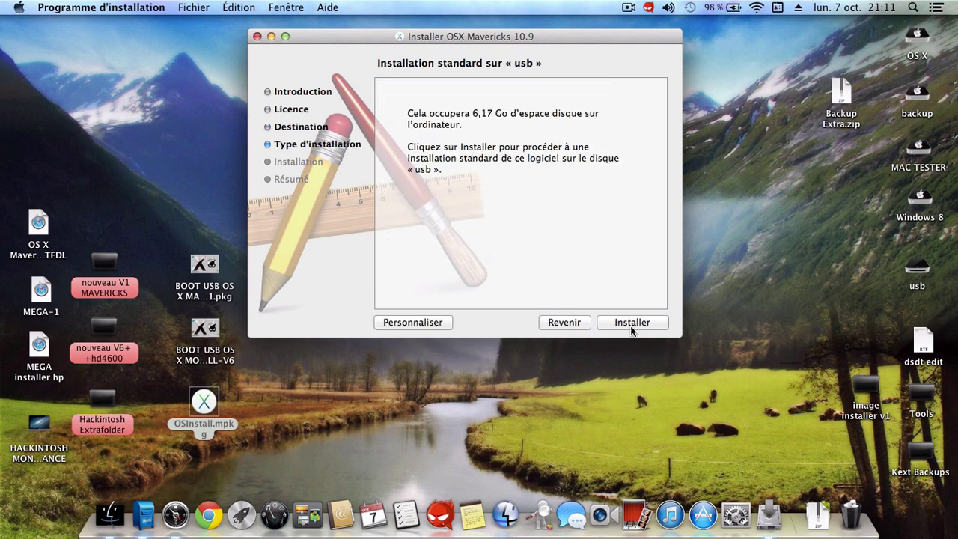
Switch to the customised installation, expand Options du Bootloader and enlarge the installer window to show more of the package list
click(430, 324)
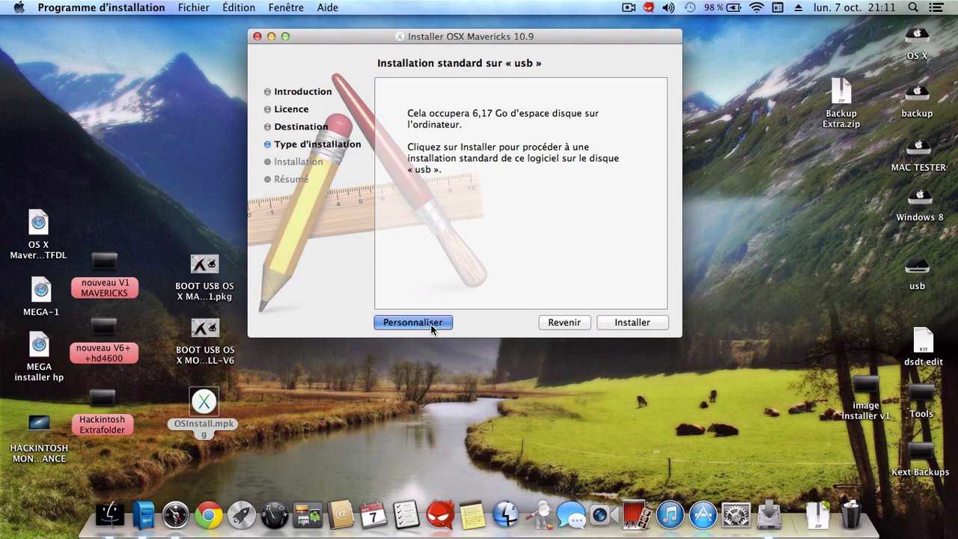
click(384, 110)
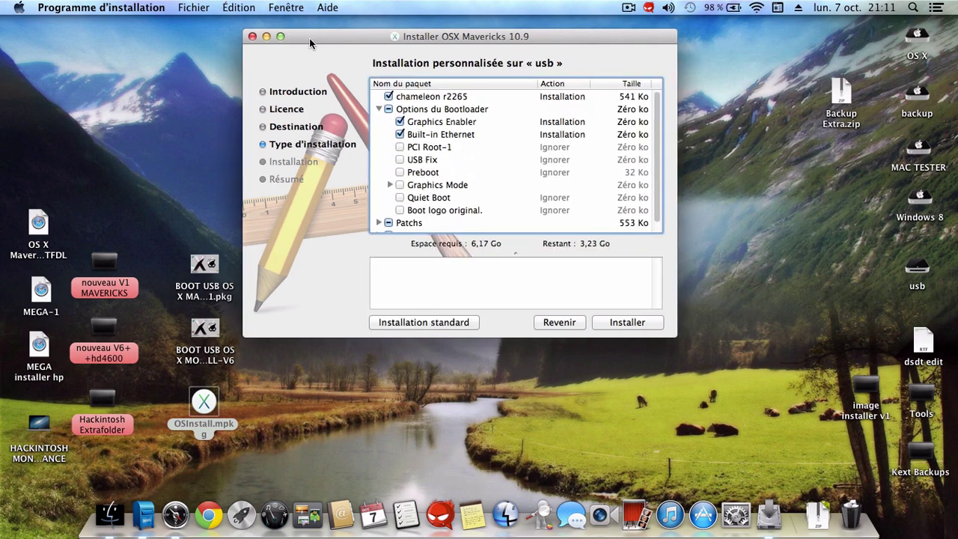
drag(309, 39, 257, 45)
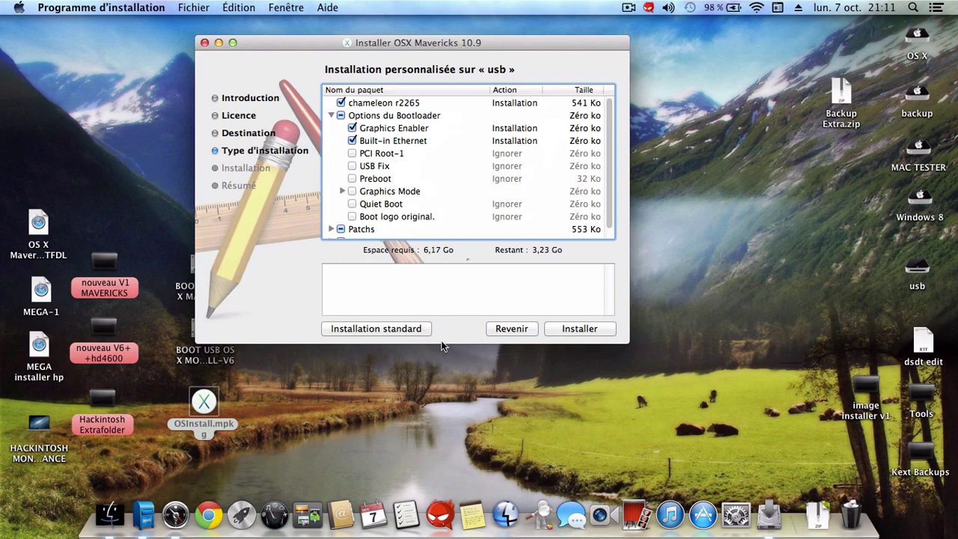
drag(442, 344, 438, 494)
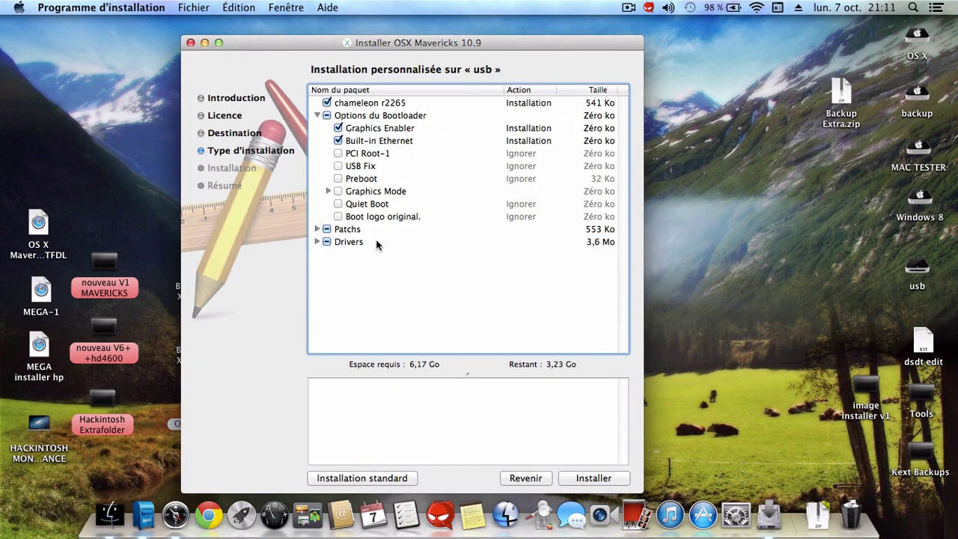
Expand the Patchs, Drivers and VGA groups in the package list
click(317, 228)
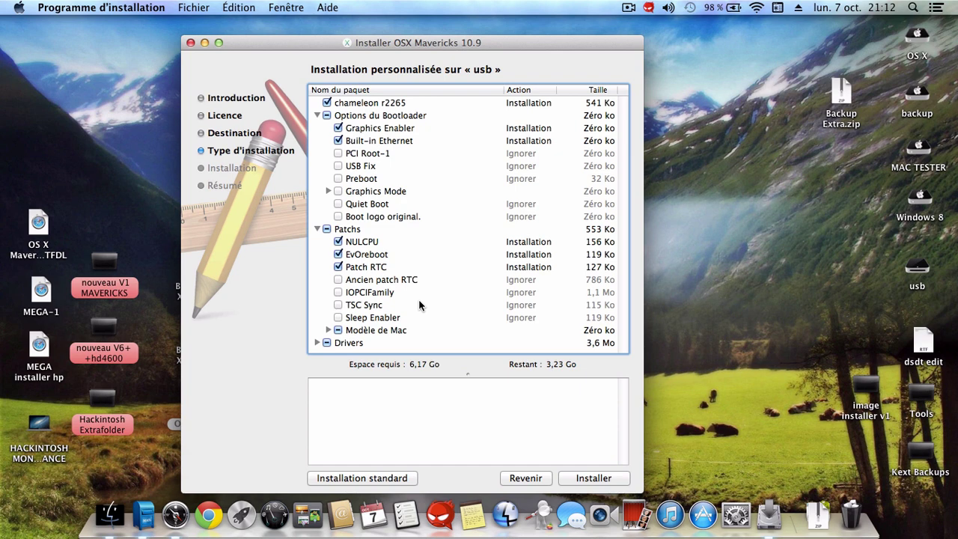
click(317, 343)
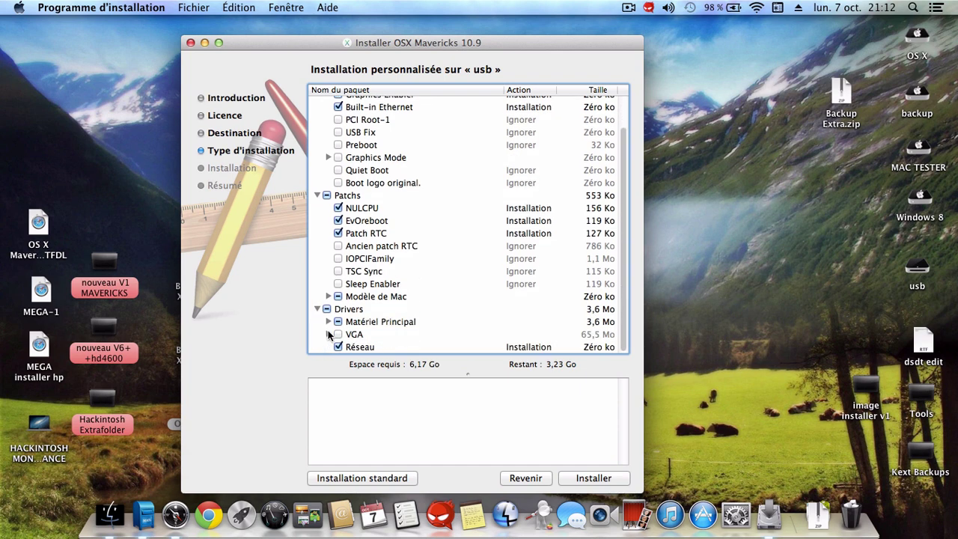
click(328, 334)
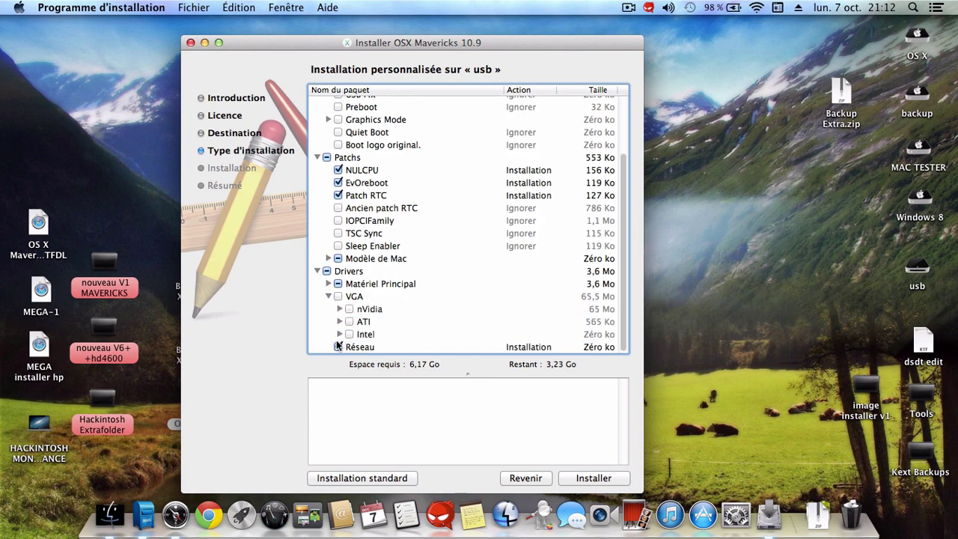
scroll(335, 338, up, 2)
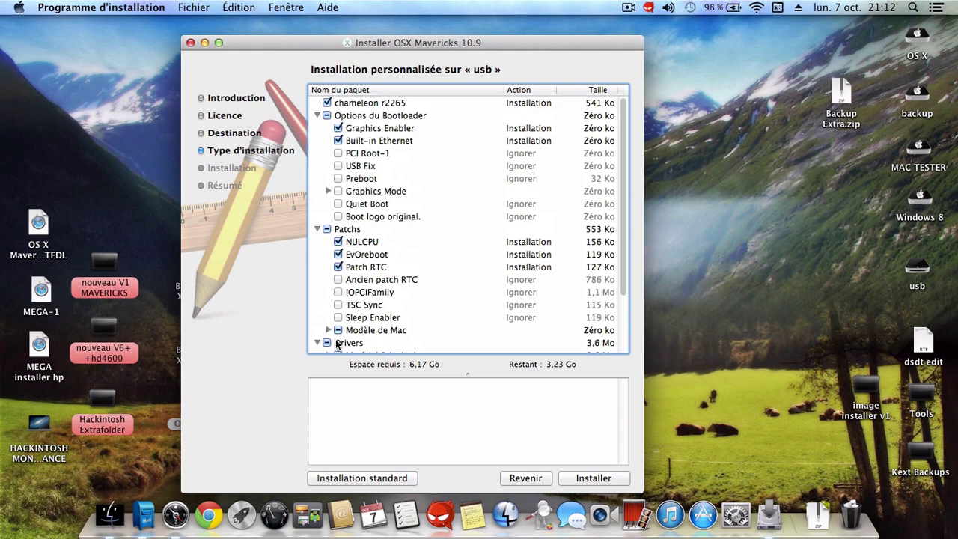
scroll(336, 343, down, 3)
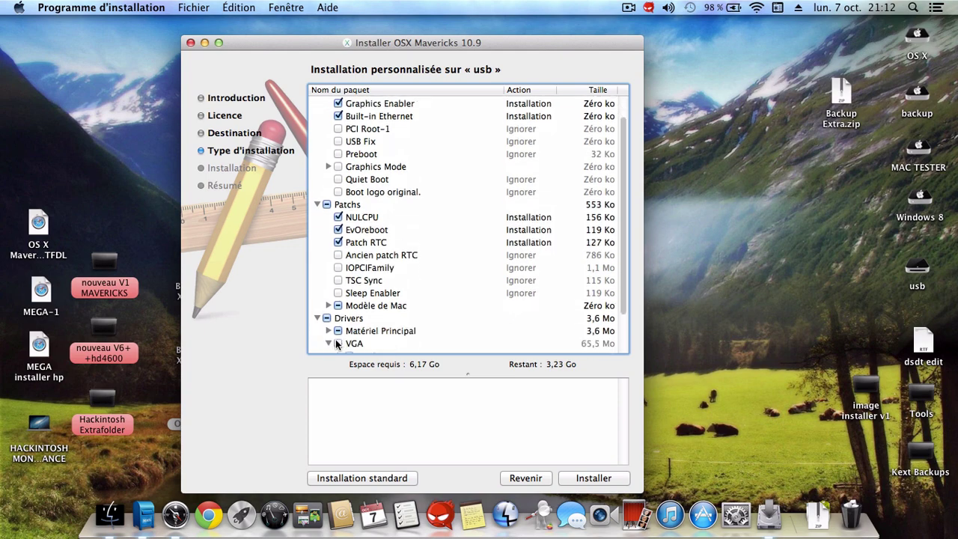
Expand Modèle de Mac and examine the whole package list, from the bootloader options to the drivers
click(327, 296)
scroll(326, 298, down, 5)
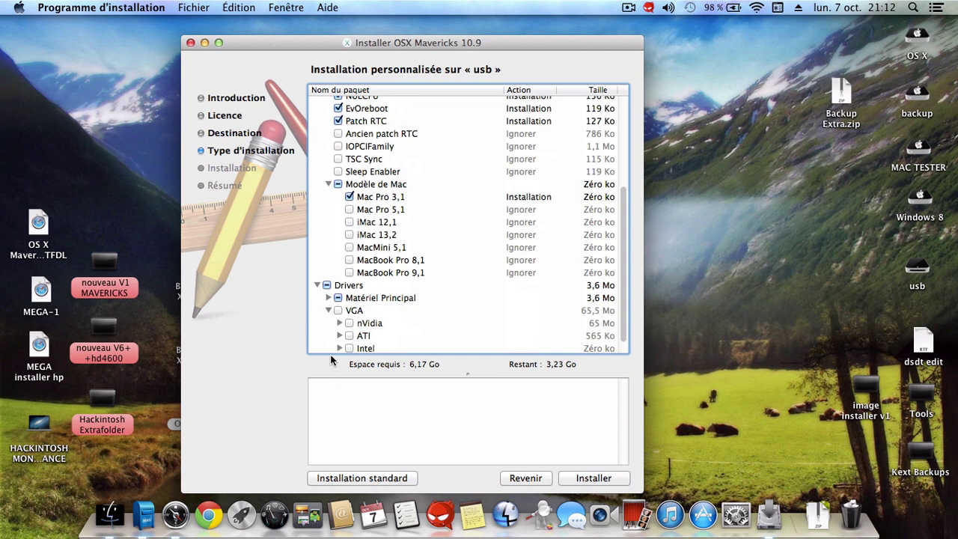
scroll(338, 327, up, 5)
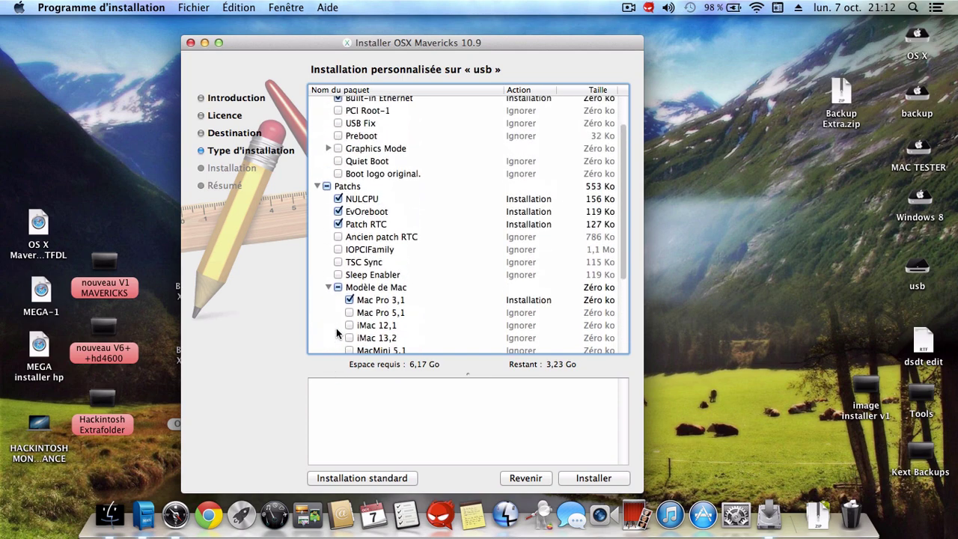
scroll(336, 328, up, 2)
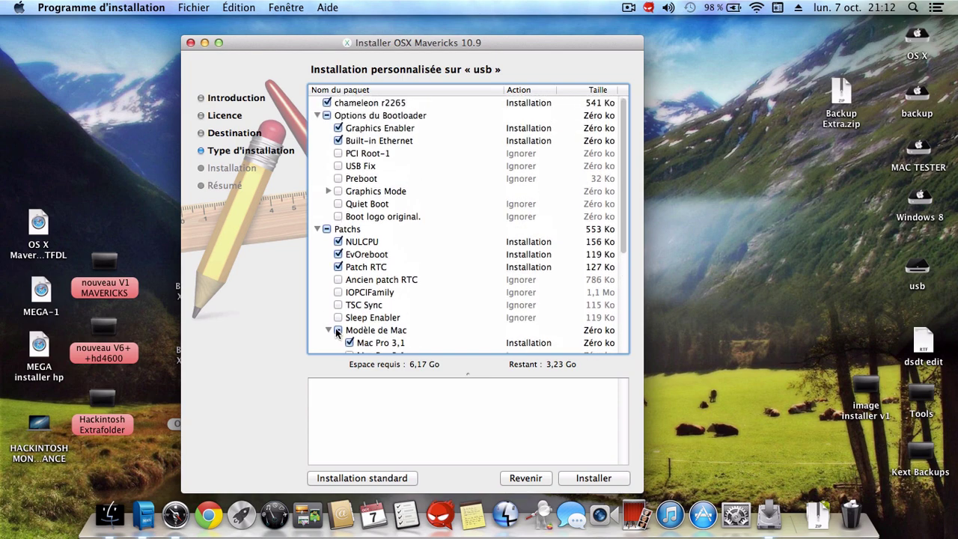
scroll(343, 308, down, 1)
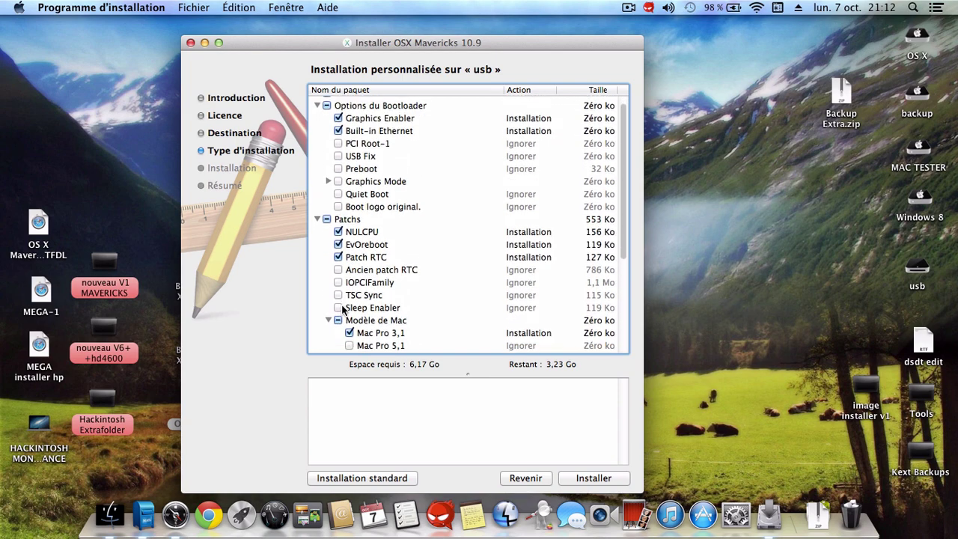
scroll(342, 307, down, 4)
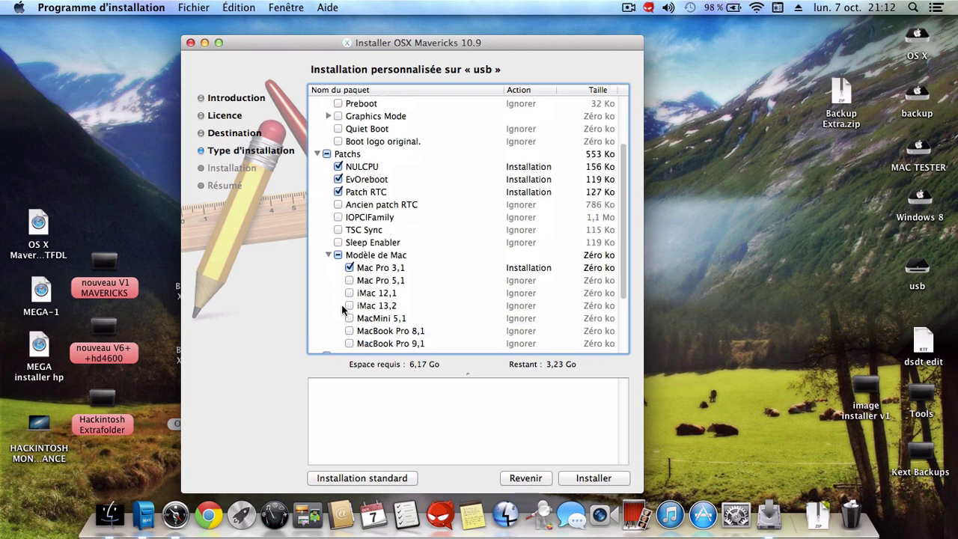
scroll(342, 304, down, 4)
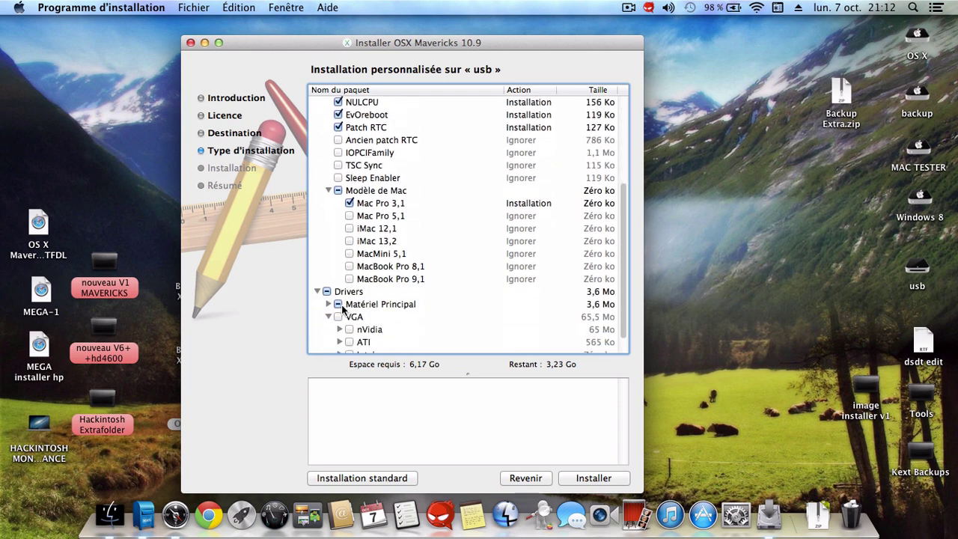
scroll(342, 309, down, 2)
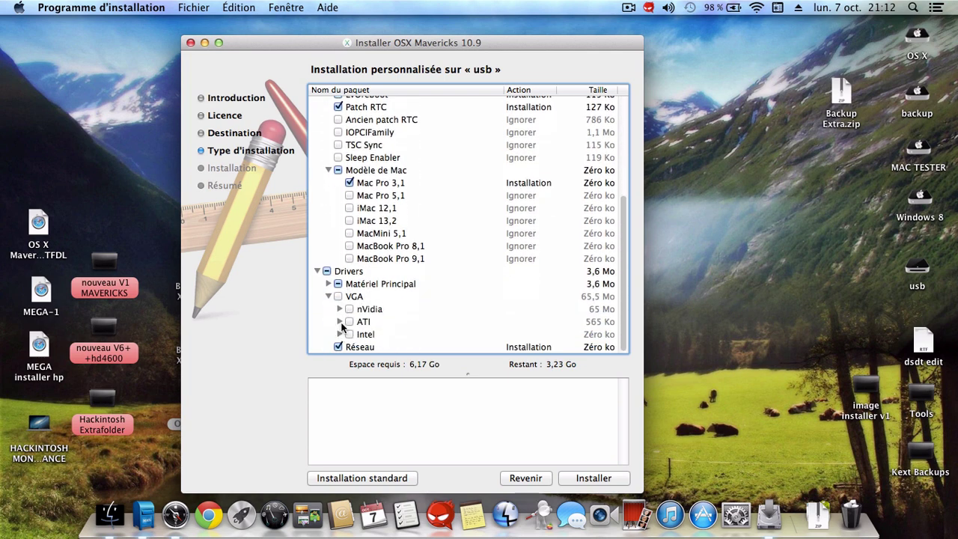
scroll(340, 322, up, 1)
scroll(341, 322, up, 5)
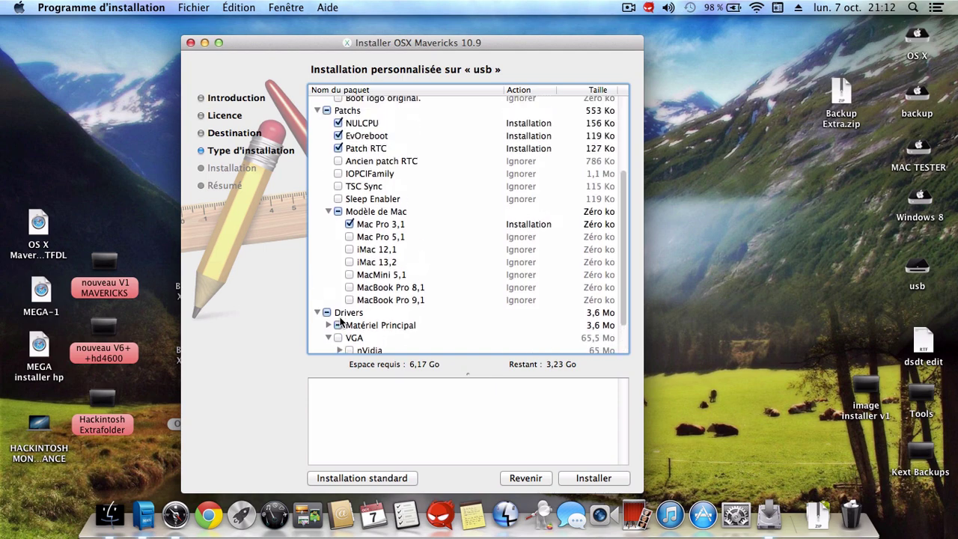
scroll(340, 322, up, 2)
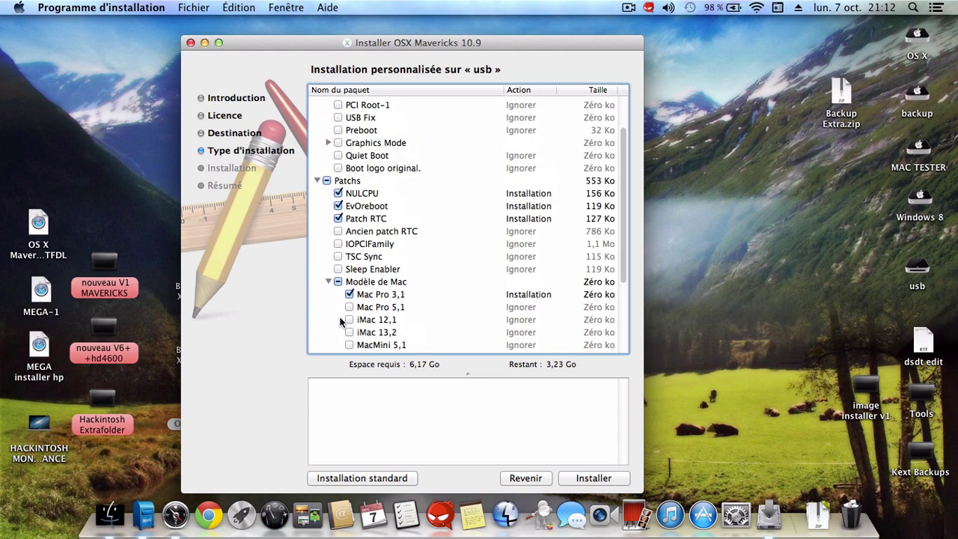
scroll(340, 322, up, 1)
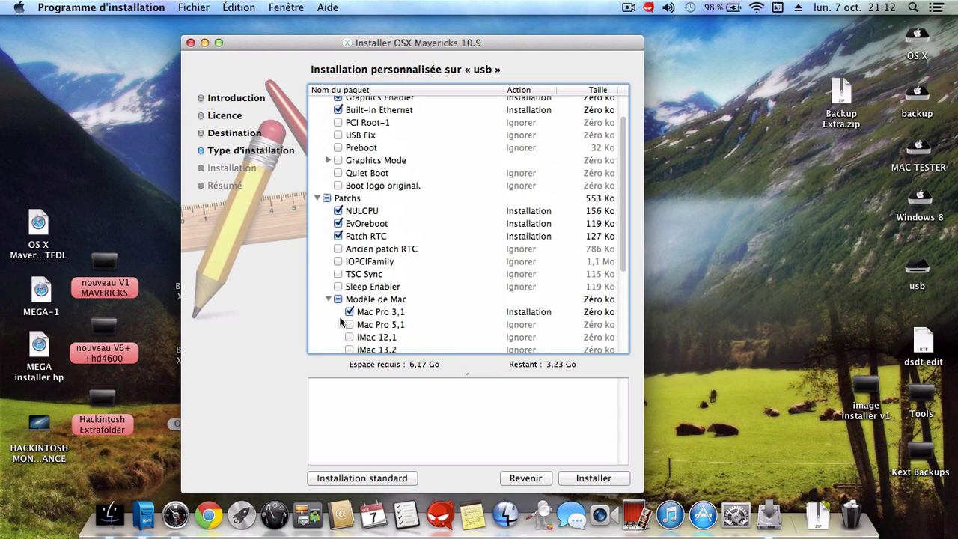
scroll(340, 322, up, 2)
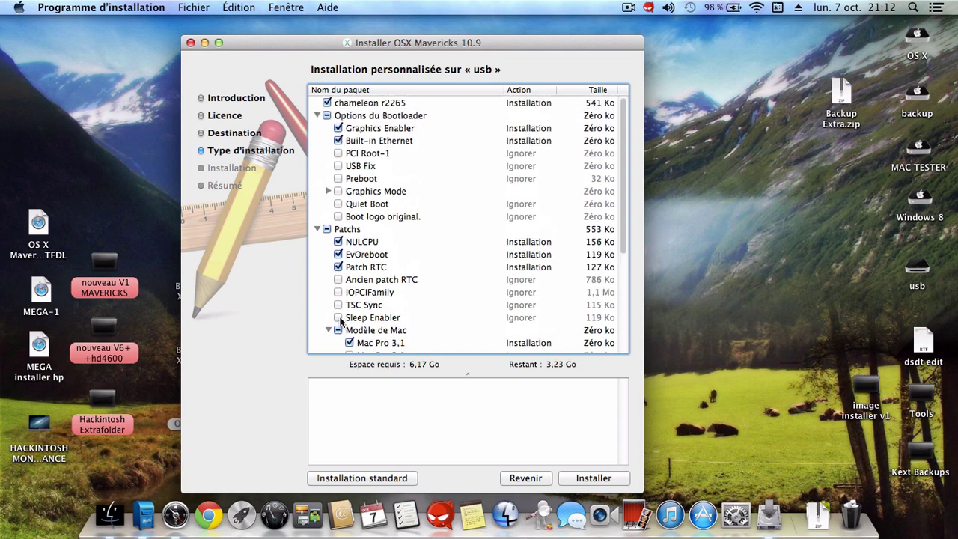
scroll(340, 322, down, 6)
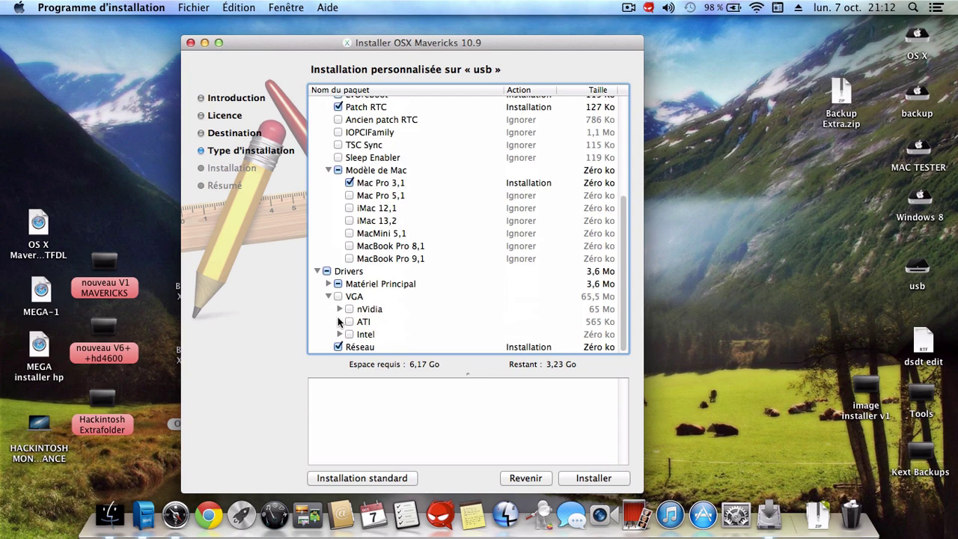
drag(522, 47, 552, 33)
scroll(500, 330, up, 4)
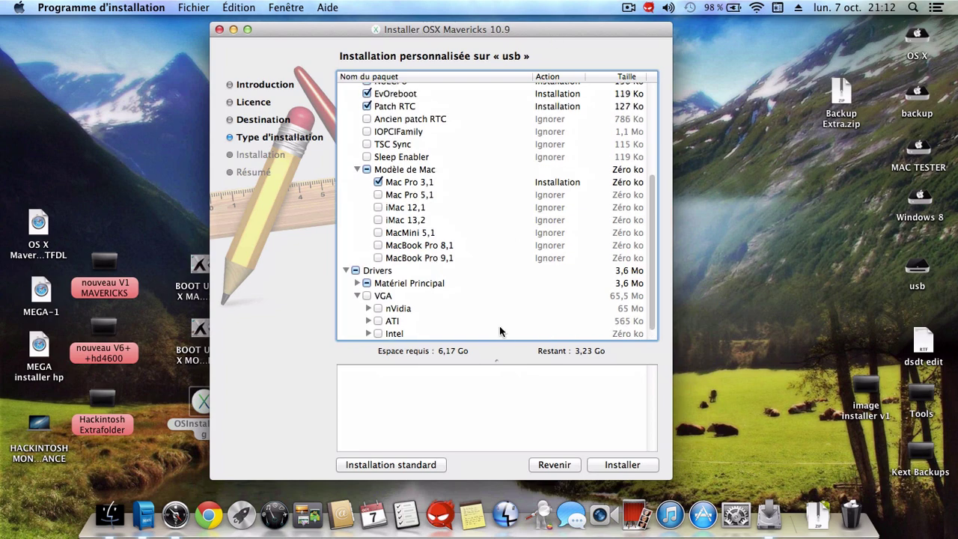
scroll(496, 329, up, 1)
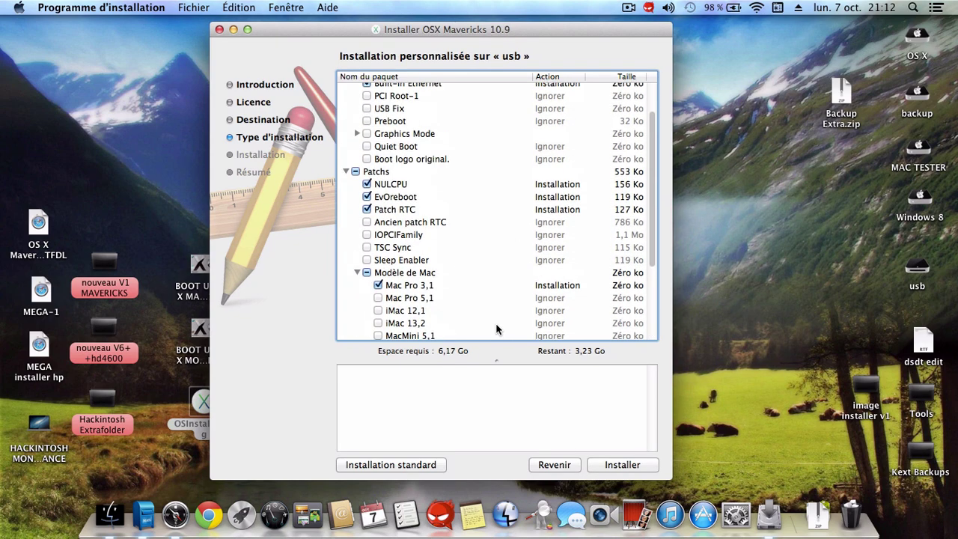
scroll(496, 330, up, 2)
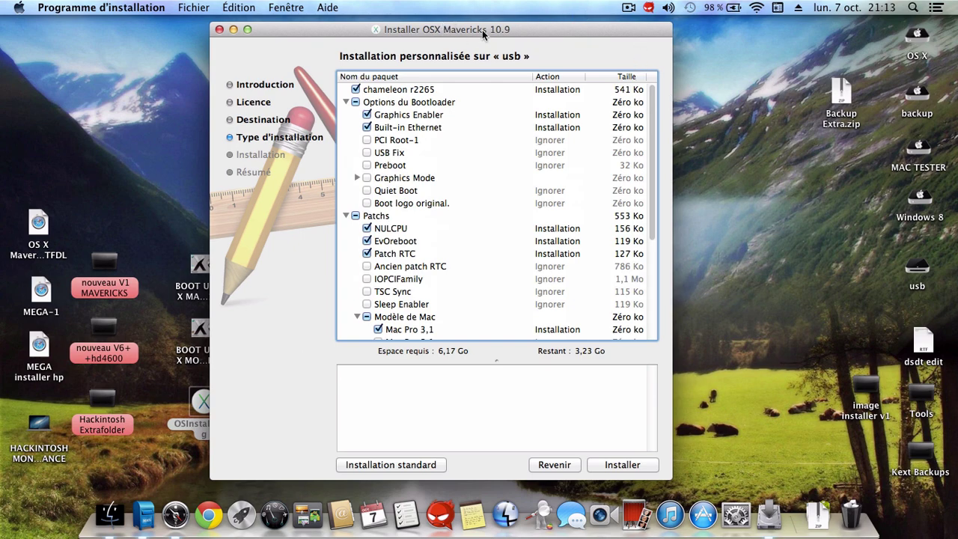
drag(529, 33, 536, 30)
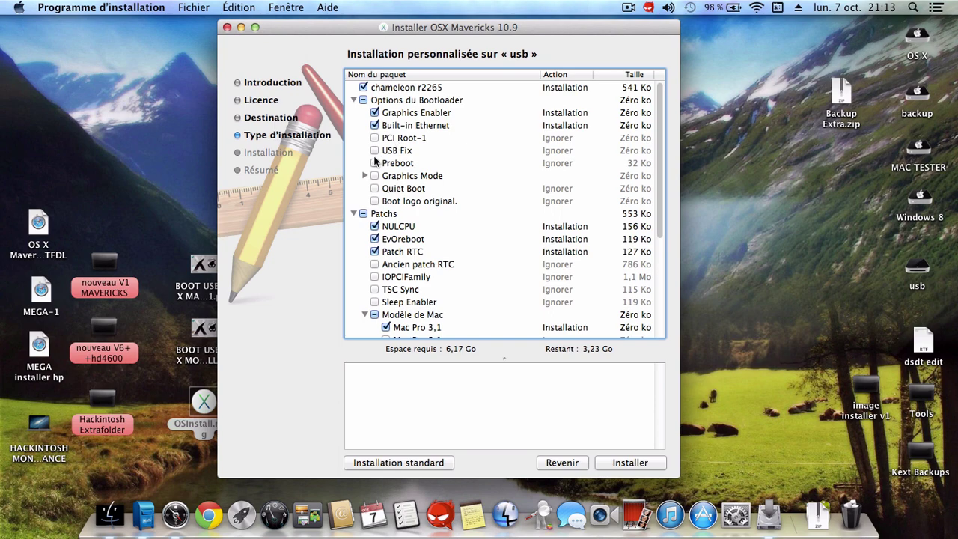
Select Preboot under Options du Bootloader, read its description and deselect it again
click(375, 163)
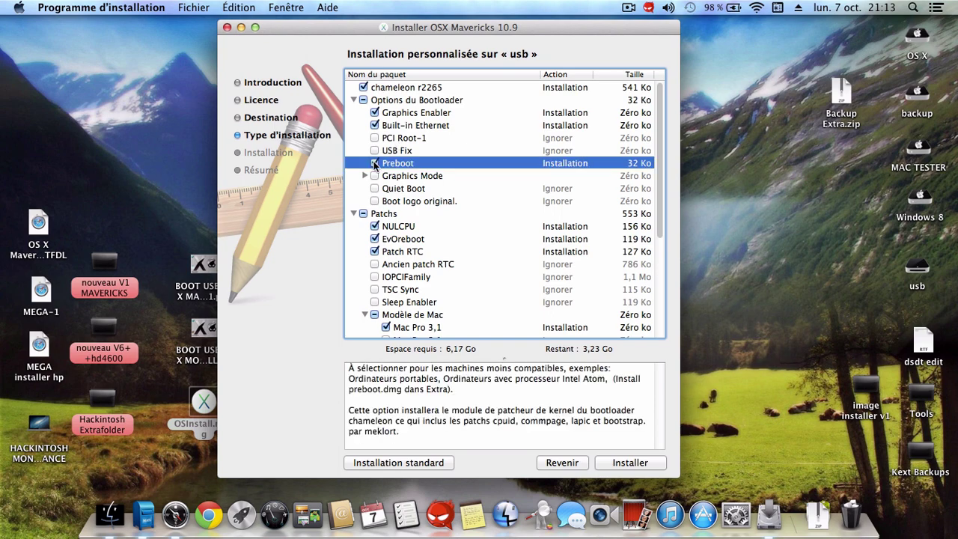
click(375, 164)
click(375, 163)
click(375, 163)
scroll(576, 228, down, 2)
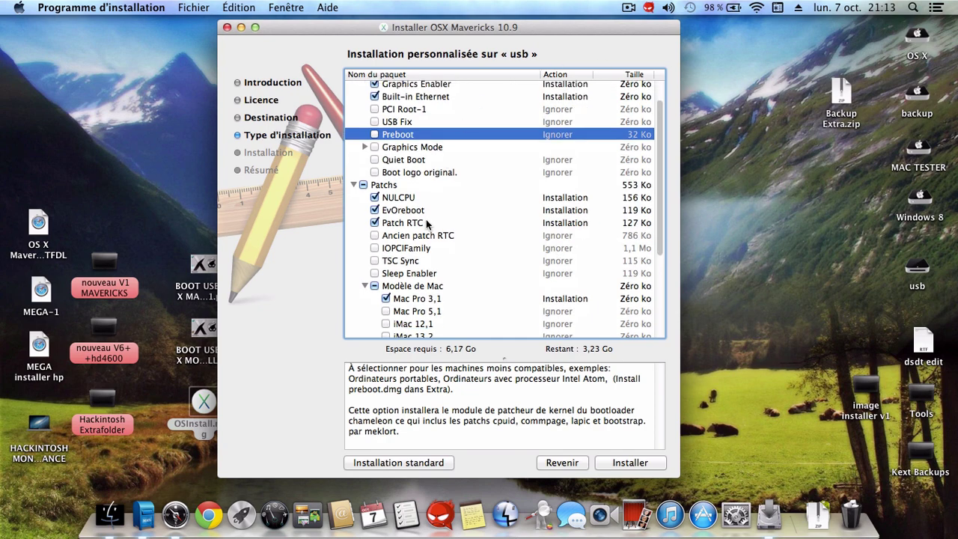
scroll(427, 224, up, 2)
scroll(426, 226, down, 2)
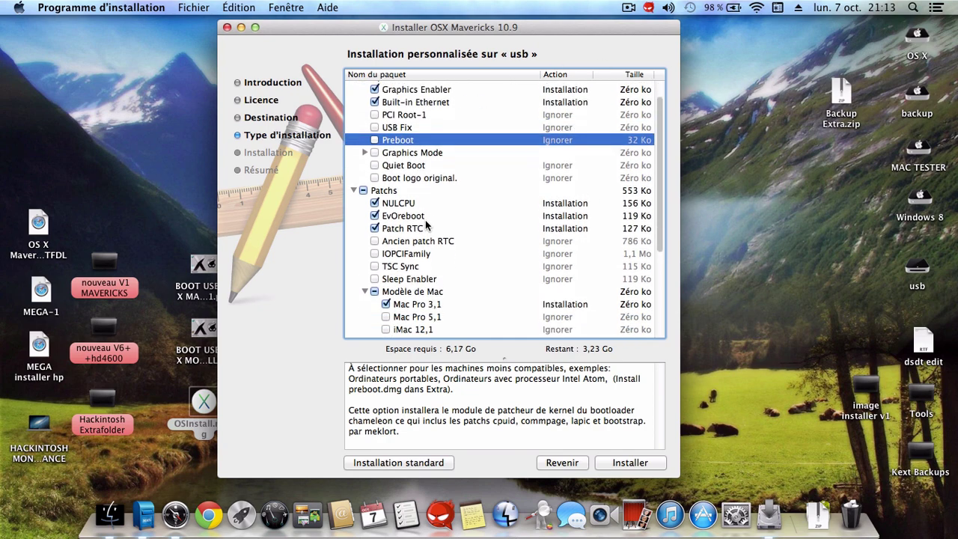
Exclude the NULCPU, Patch RTC and EvOreboot patches from the installation
click(375, 203)
click(375, 228)
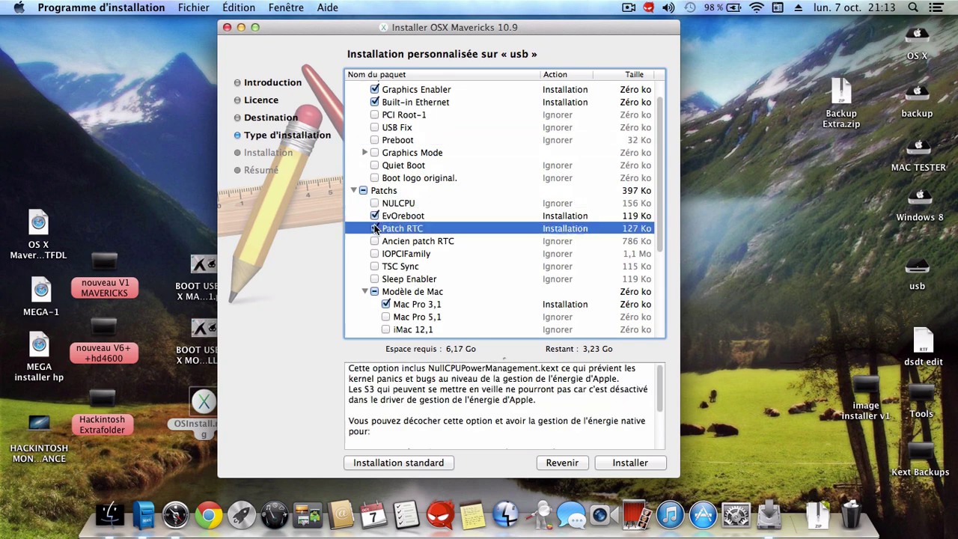
click(375, 228)
click(375, 216)
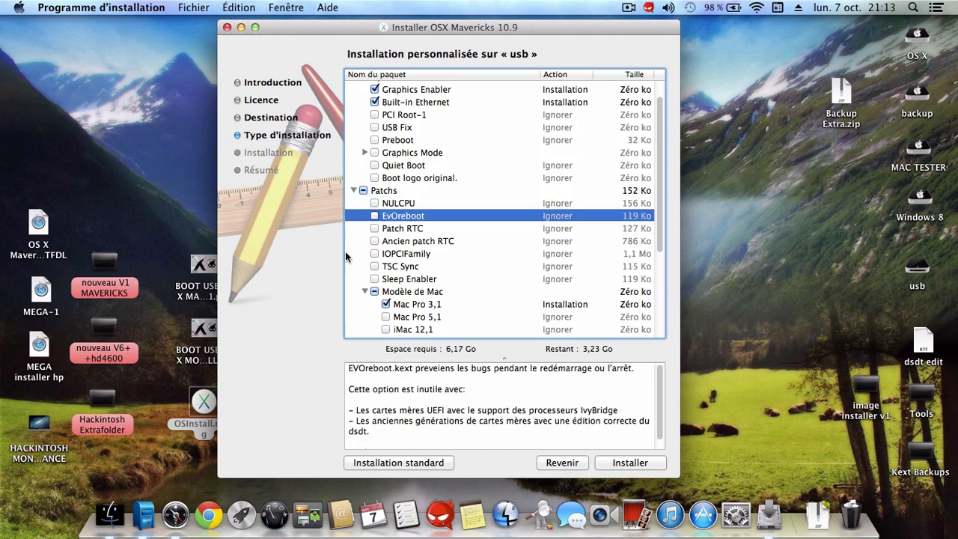
Change the Mac model from Mac Pro 3,1 to iMac 13,2 under Modèle de Mac
scroll(370, 262, down, 3)
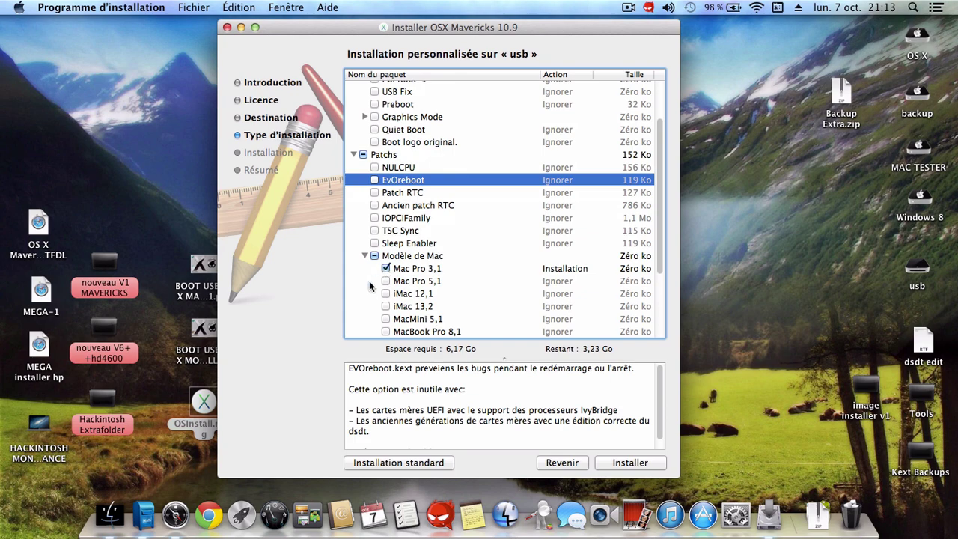
scroll(369, 281, down, 5)
click(385, 209)
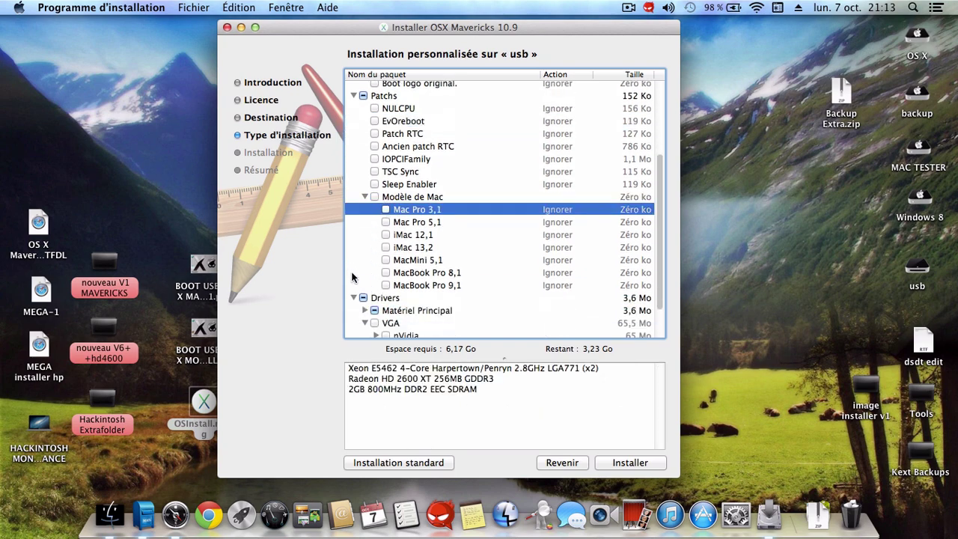
click(385, 247)
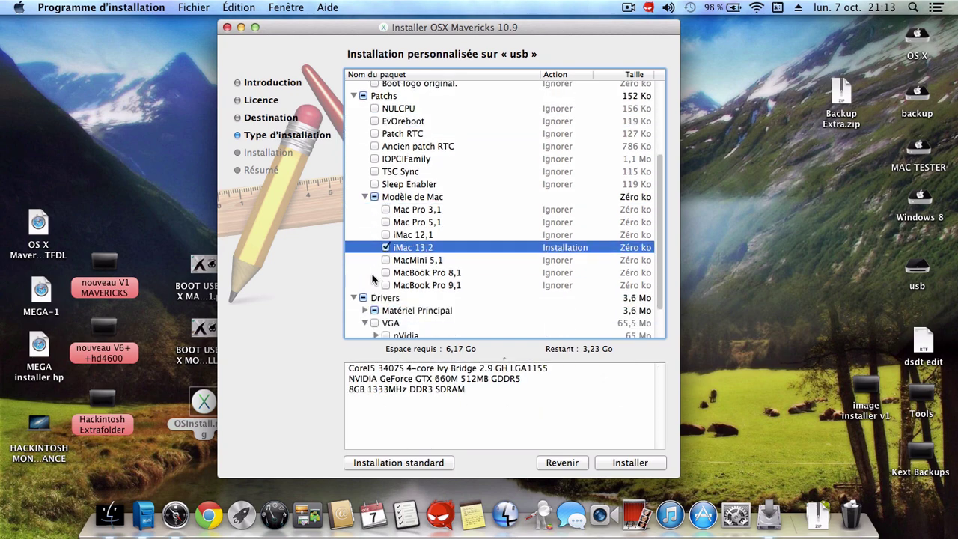
Exclude AHCI SATA and Son from the Matériel Principal drivers and expand usb3GenericUSBXHCI
scroll(372, 278, down, 3)
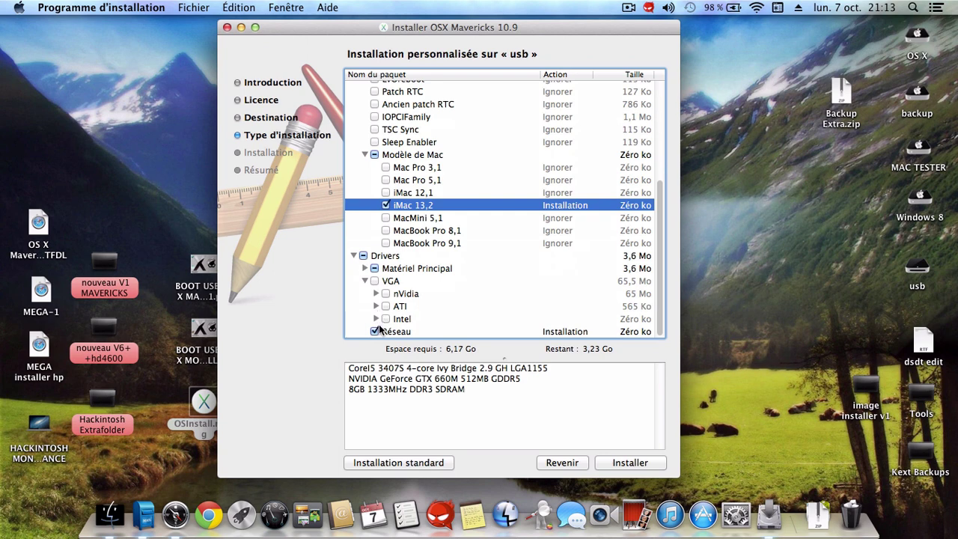
click(364, 268)
click(377, 244)
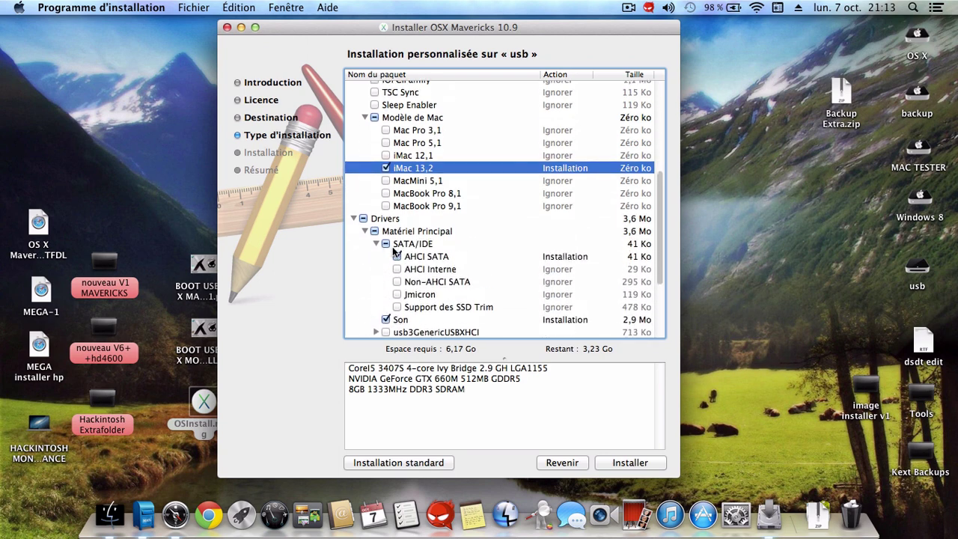
click(397, 256)
scroll(397, 259, down, 5)
click(386, 259)
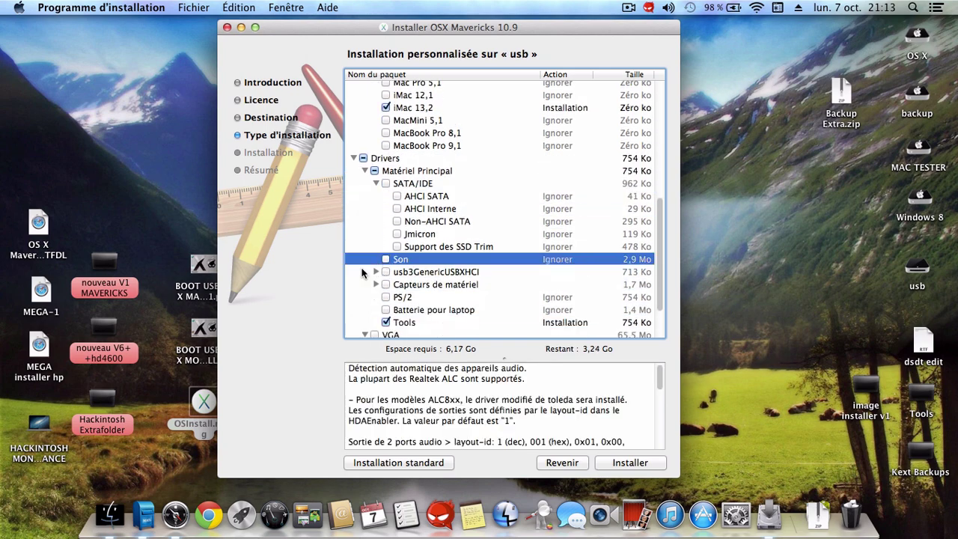
scroll(362, 274, down, 1)
click(376, 253)
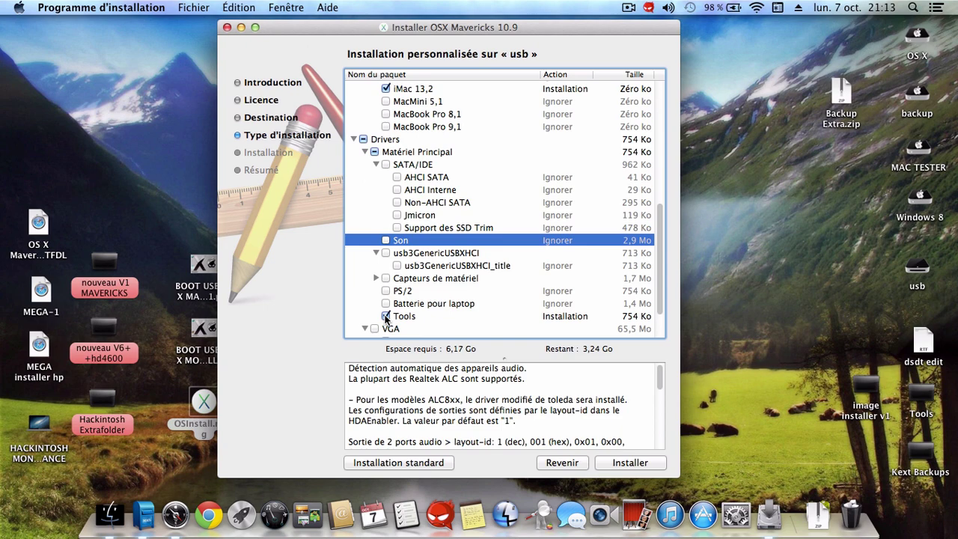
Include value 8 HD4600 from the HD 4600 group of the Intel VGA drivers
scroll(364, 330, down, 3)
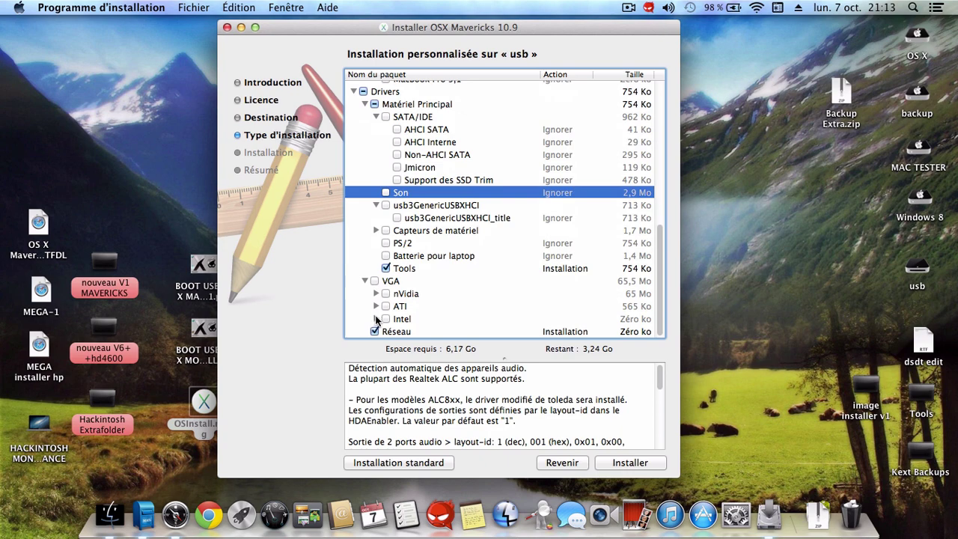
click(376, 319)
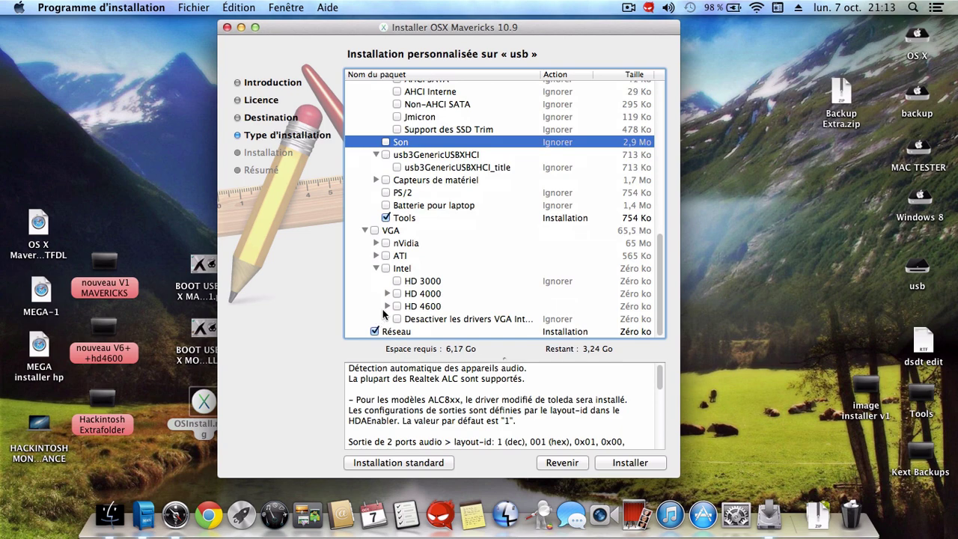
click(387, 306)
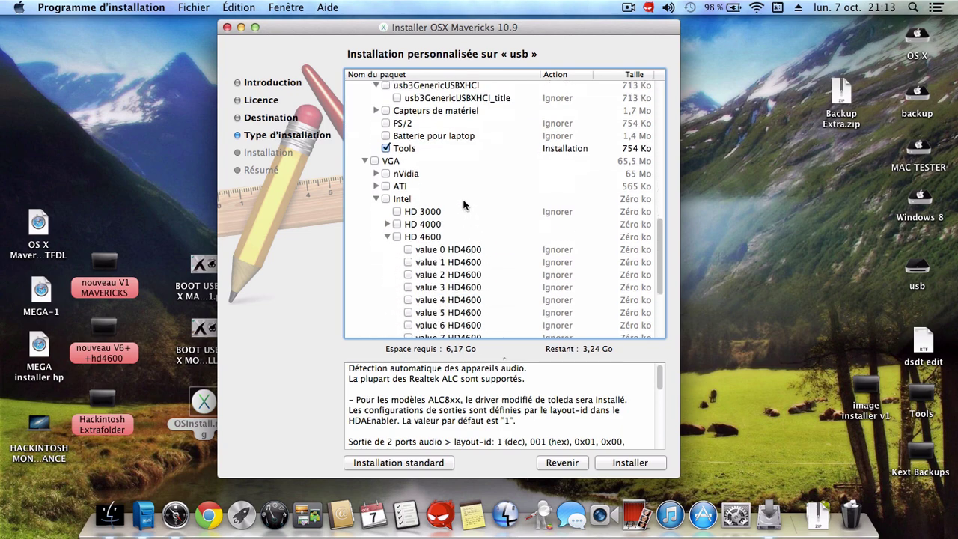
scroll(441, 322, down, 5)
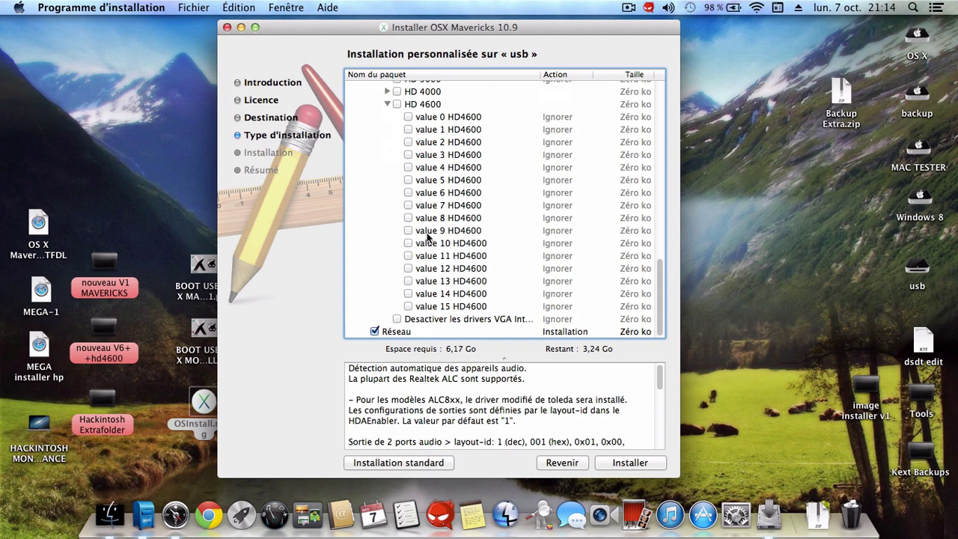
click(408, 218)
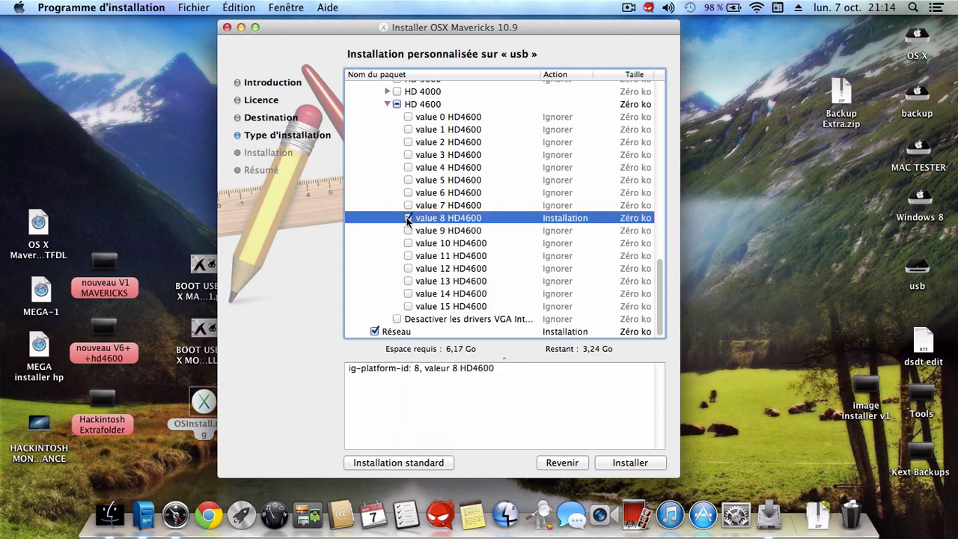
Expand the HD 4000 group, then exclude value 8 HD4600 and collapse the HD 4600 group
scroll(408, 220, up, 3)
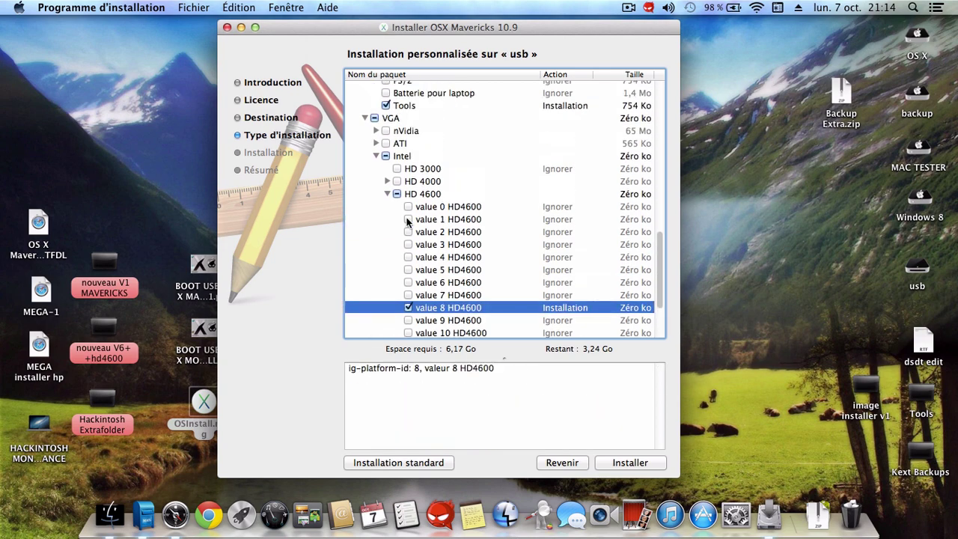
click(387, 181)
scroll(423, 253, down, 3)
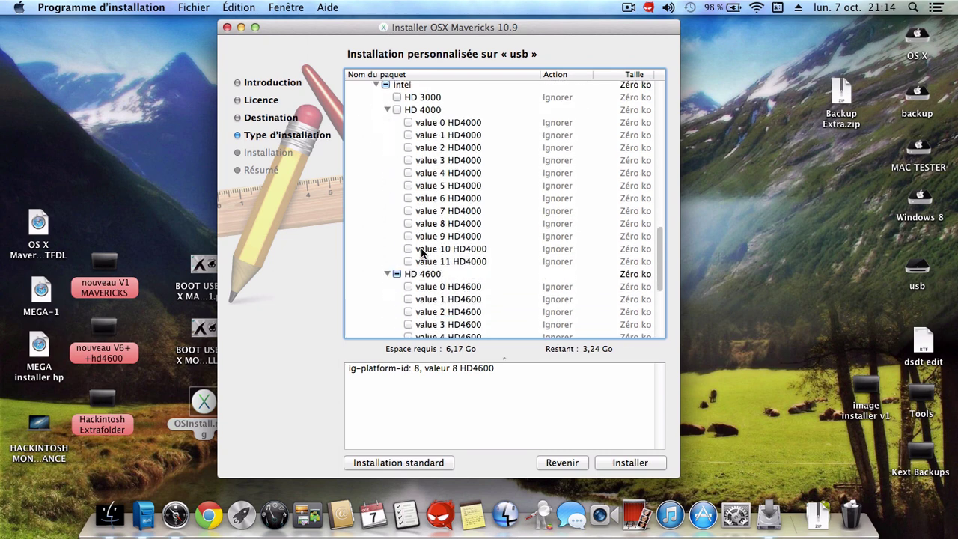
scroll(422, 254, up, 1)
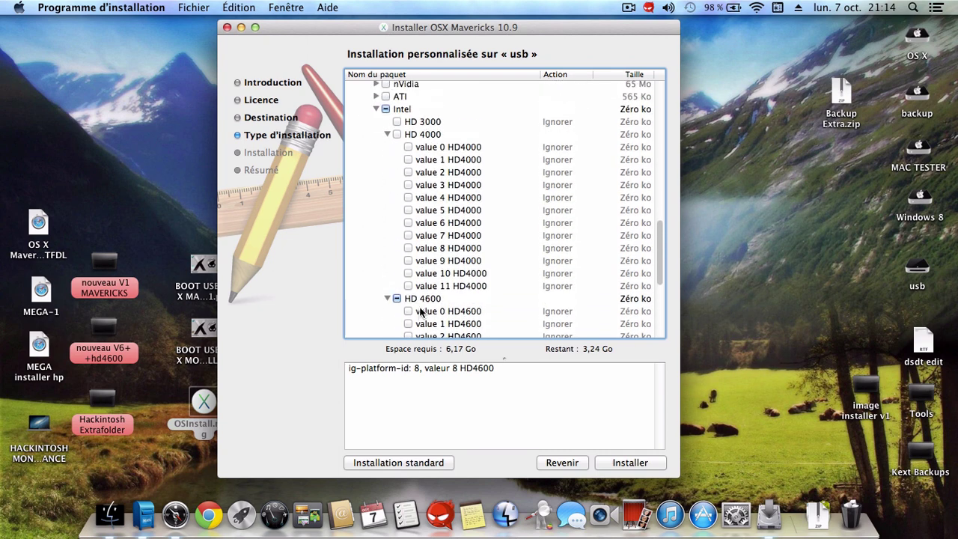
click(387, 298)
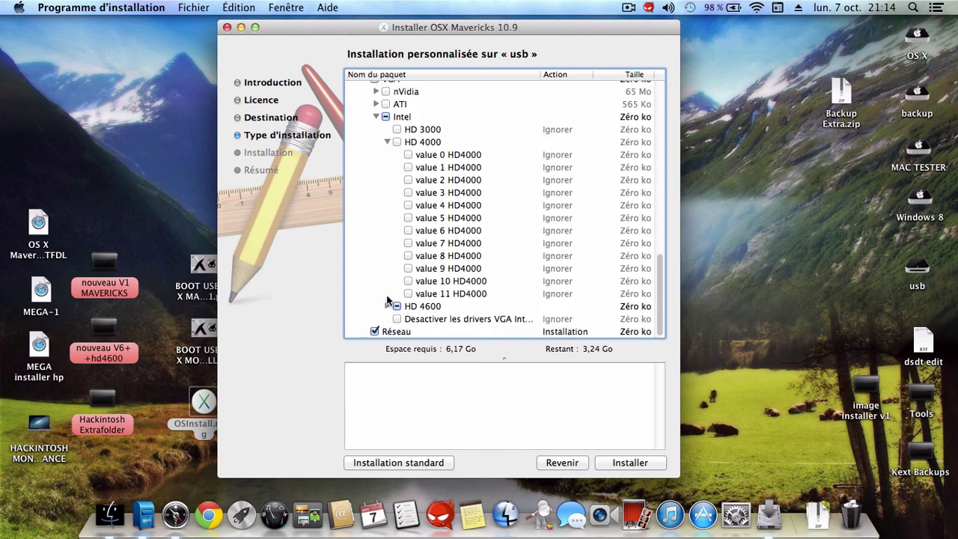
click(387, 299)
scroll(392, 303, down, 5)
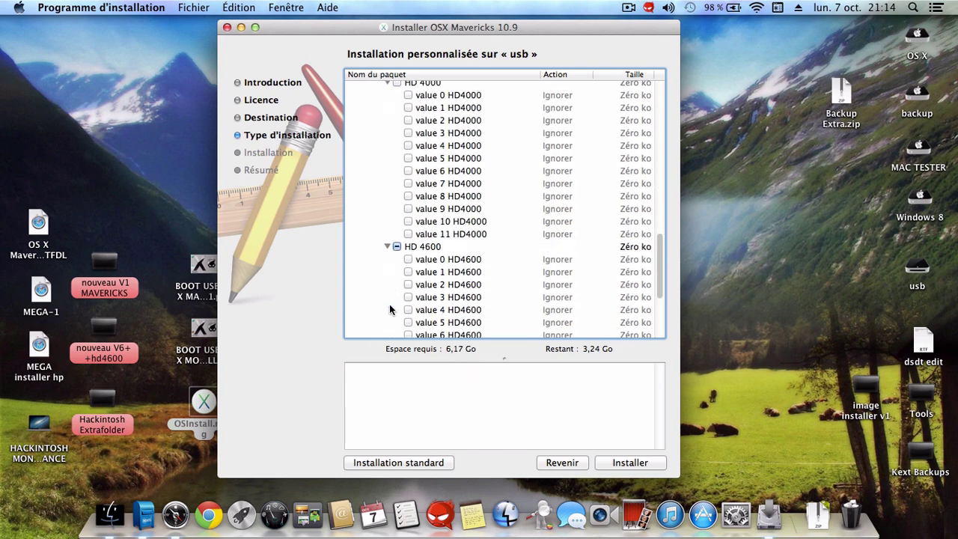
click(408, 307)
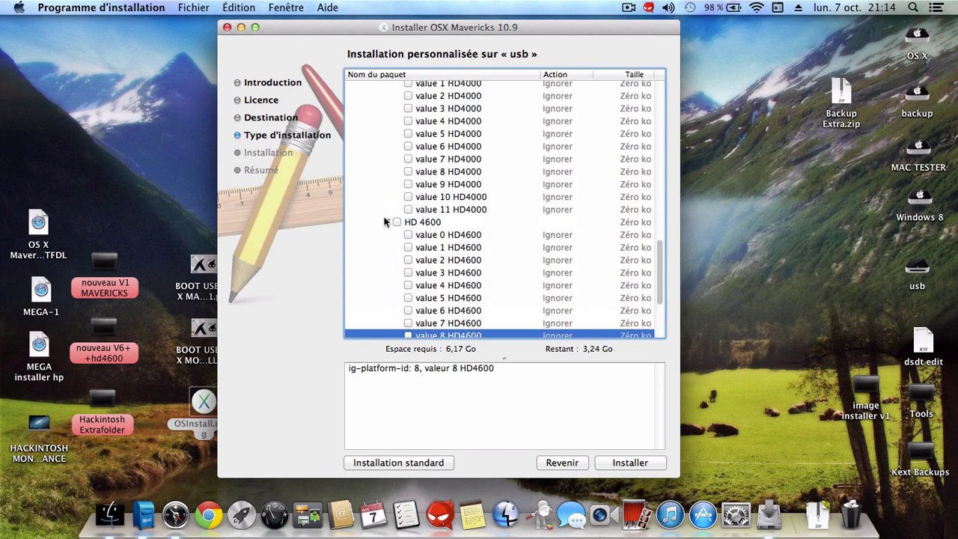
click(386, 223)
Include value 0 HD4000 under the Intel HD 4000 drivers and move the installer window slightly down
scroll(384, 228, up, 3)
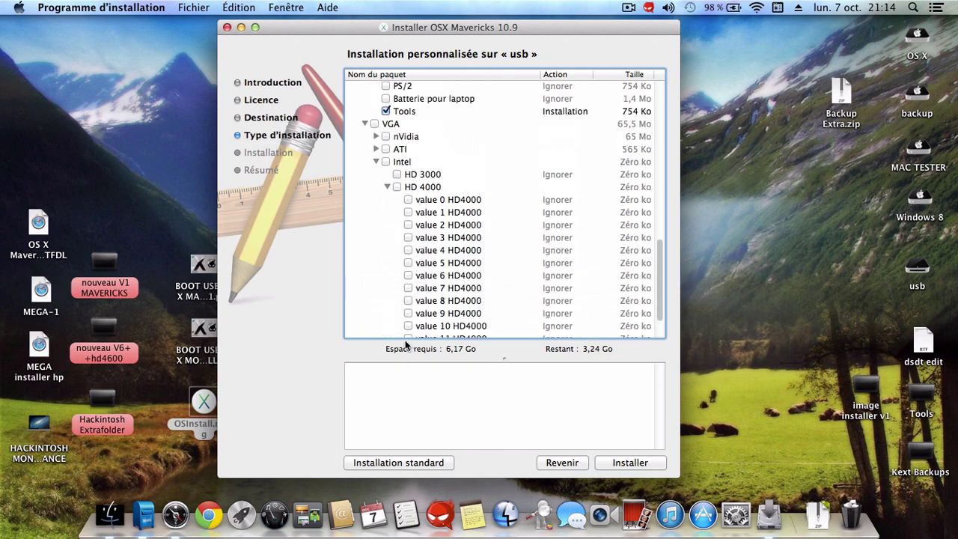
click(408, 200)
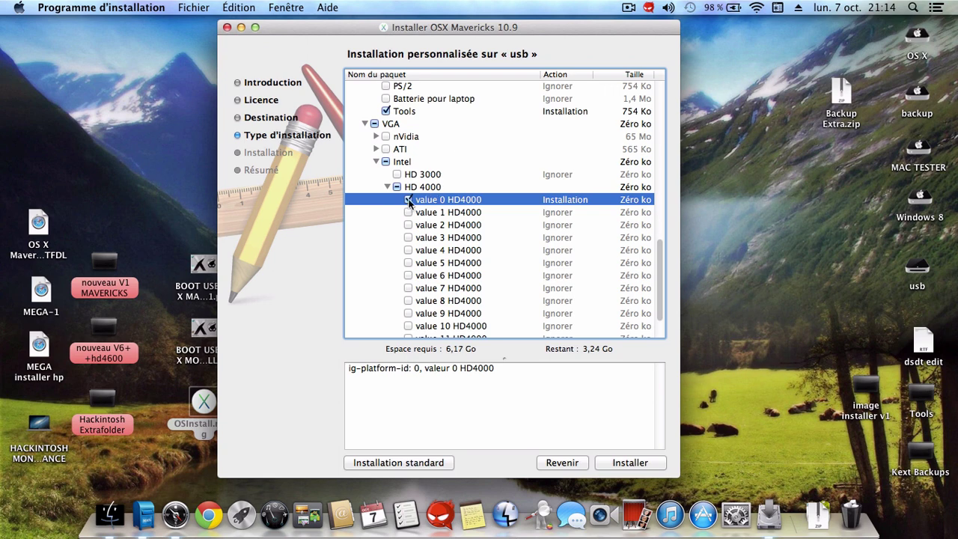
scroll(404, 203, down, 1)
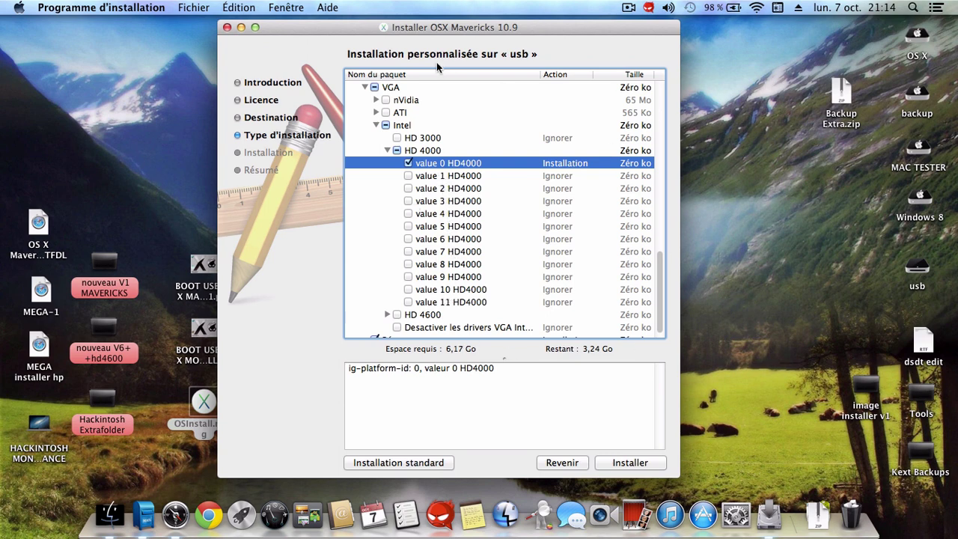
drag(369, 29, 370, 42)
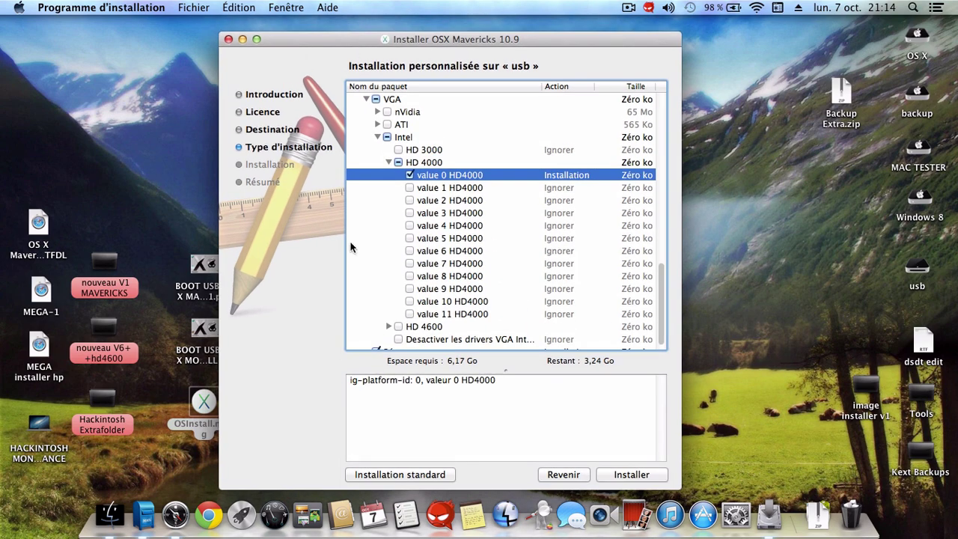
Include the NULCPU and EvOreboot patches in the installation
scroll(367, 245, up, 5)
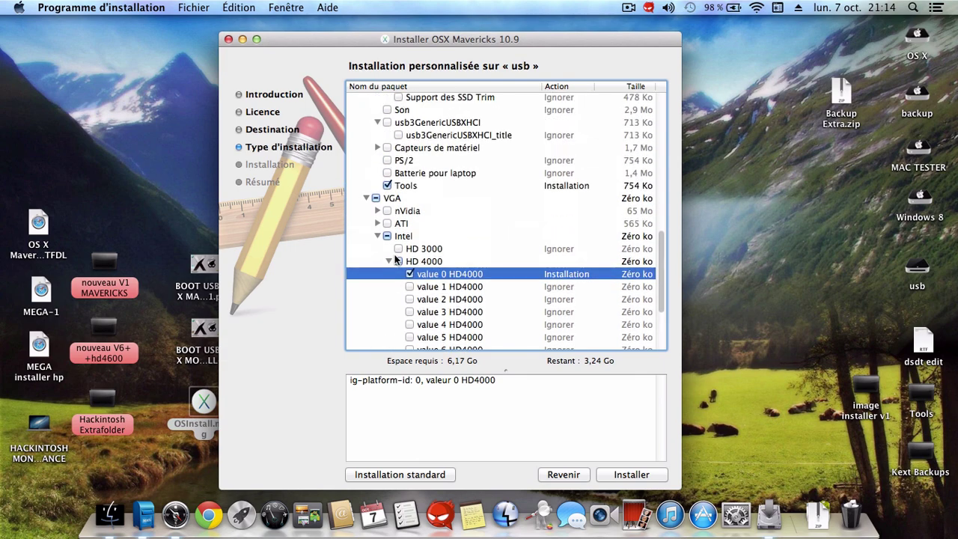
scroll(395, 259, up, 15)
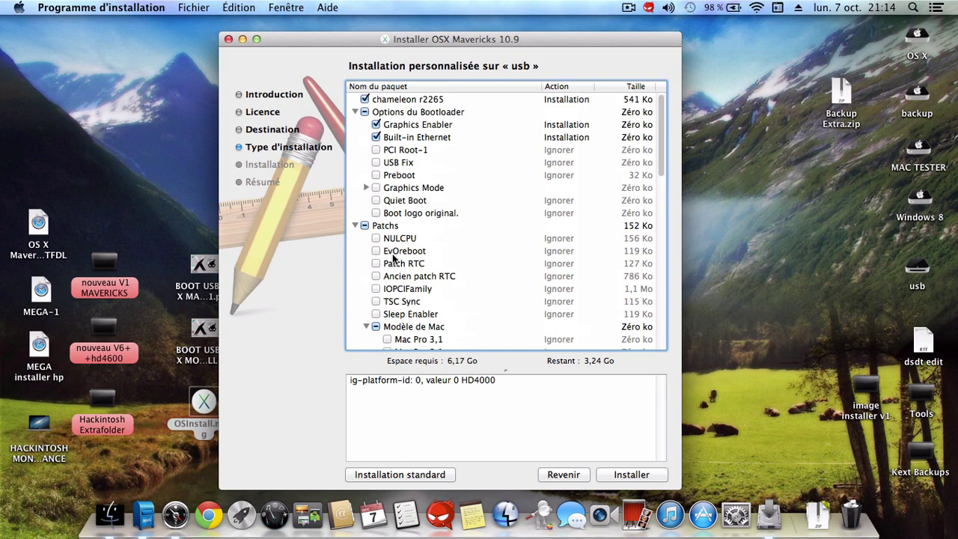
scroll(393, 255, down, 2)
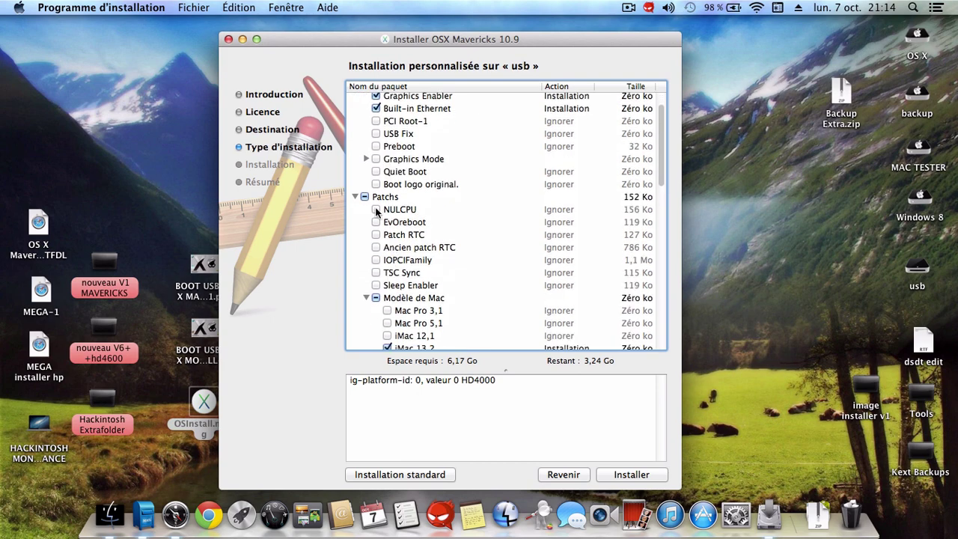
click(377, 209)
click(376, 222)
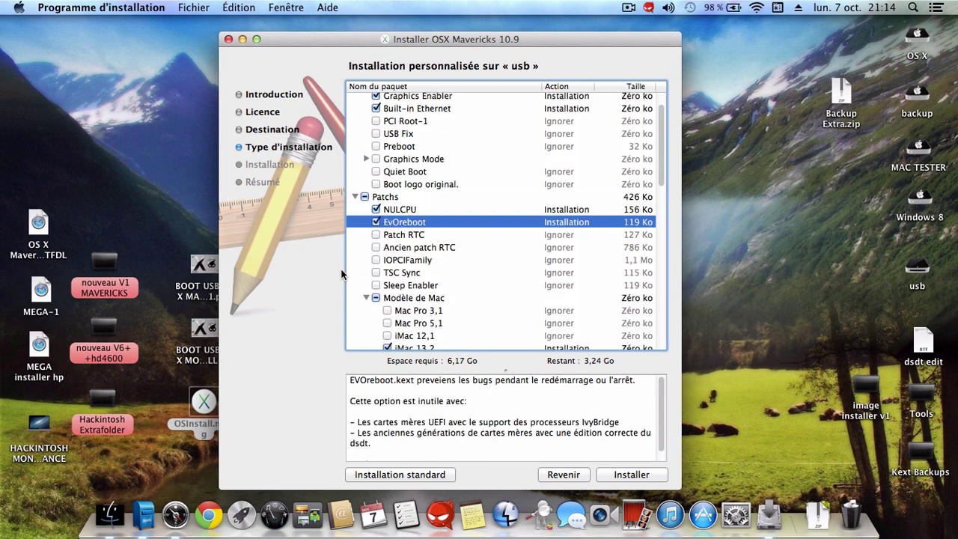
Change the Mac model from iMac 13,2 to Mac Pro 3,1 under Modèle de Mac
scroll(367, 291, down, 5)
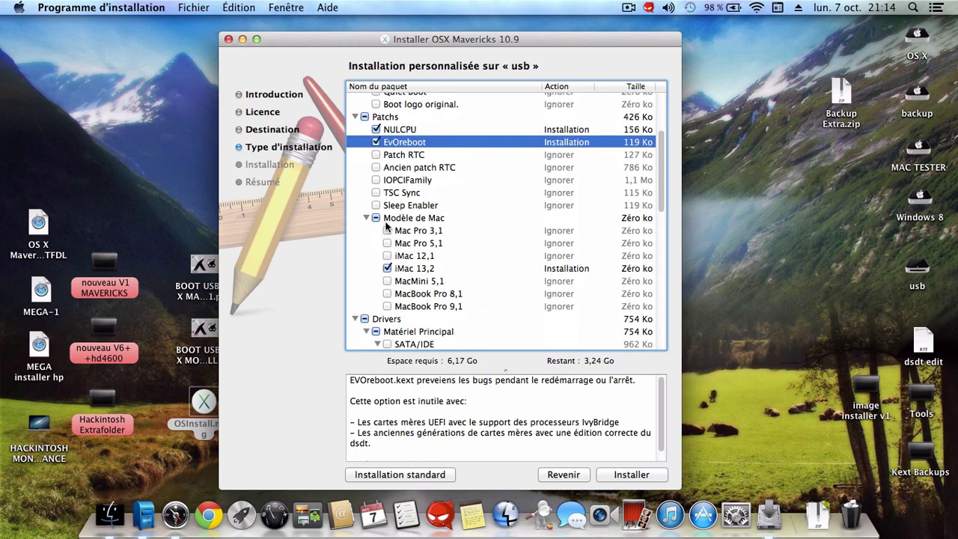
click(387, 230)
click(387, 268)
Include the AHCI SATA and usb3GenericUSBXHCI_title drivers under Matériel Principal
scroll(359, 284, down, 3)
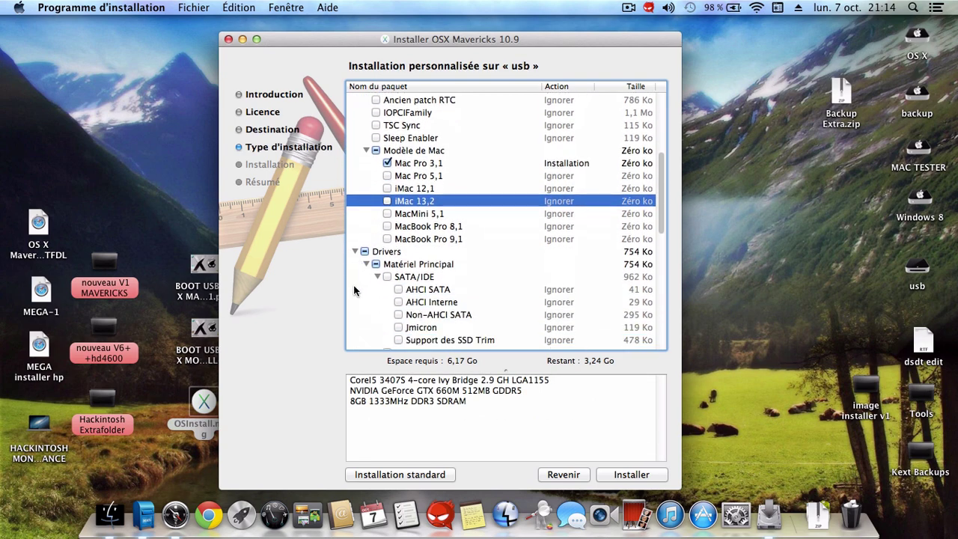
click(398, 290)
scroll(387, 291, down, 3)
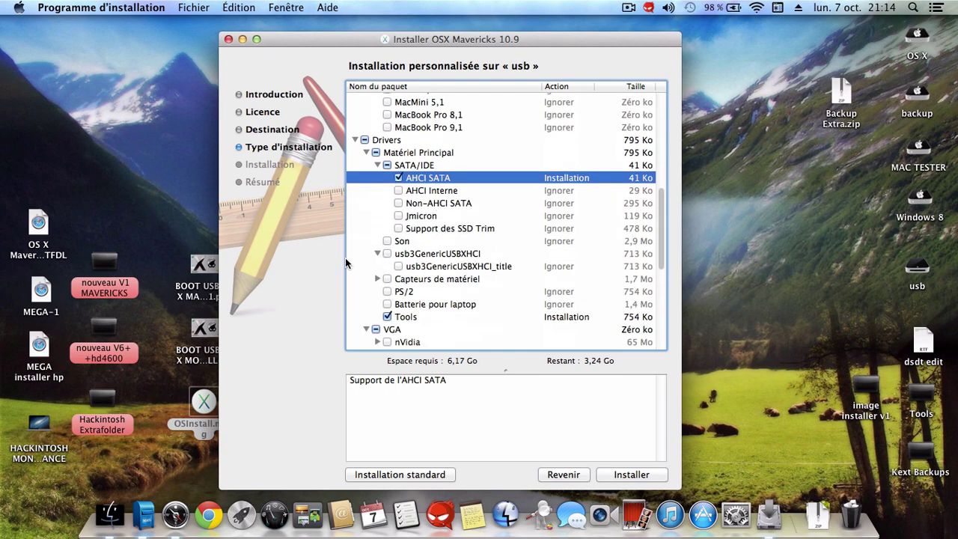
click(398, 267)
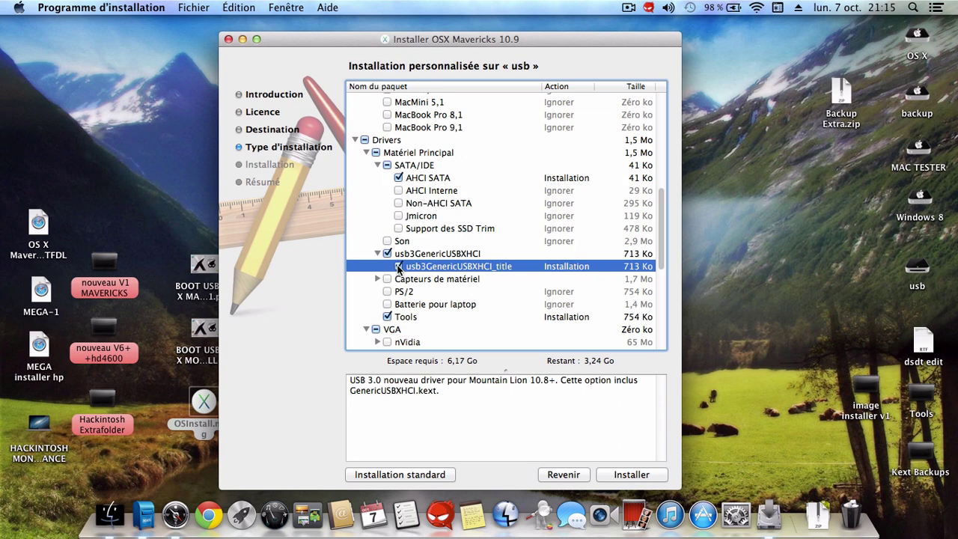
Include the whole Capteurs de matériel group and leave its list of sensor packages expanded
scroll(399, 268, down, 2)
click(379, 247)
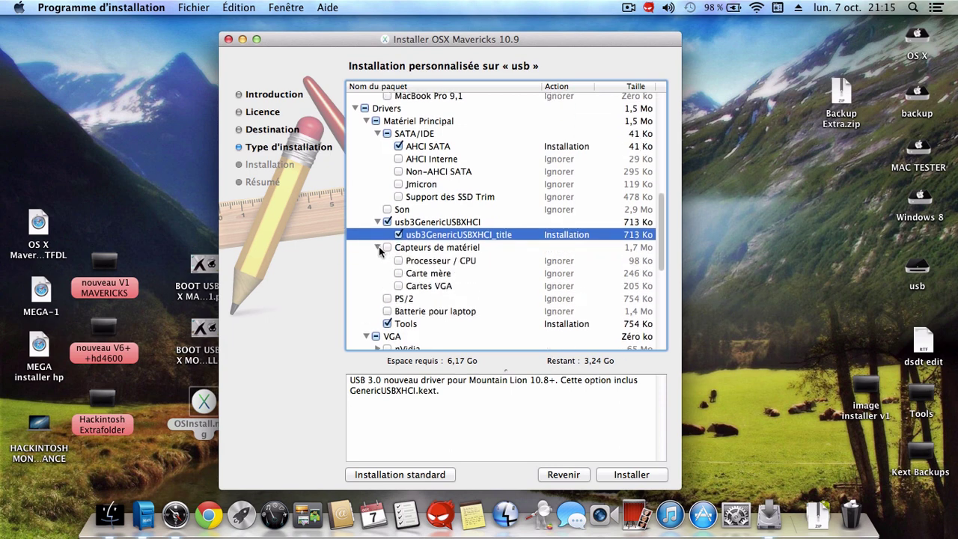
click(379, 247)
click(379, 248)
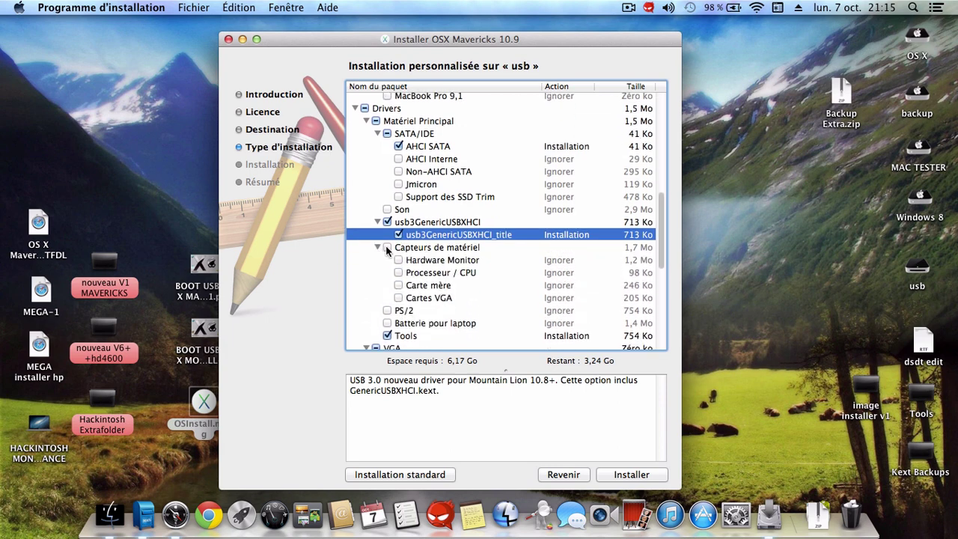
click(386, 246)
click(378, 247)
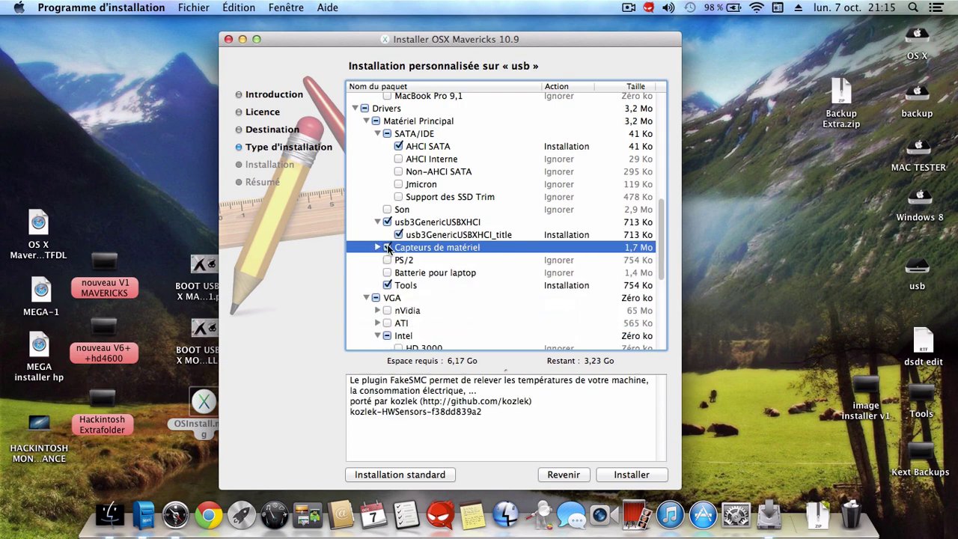
click(378, 248)
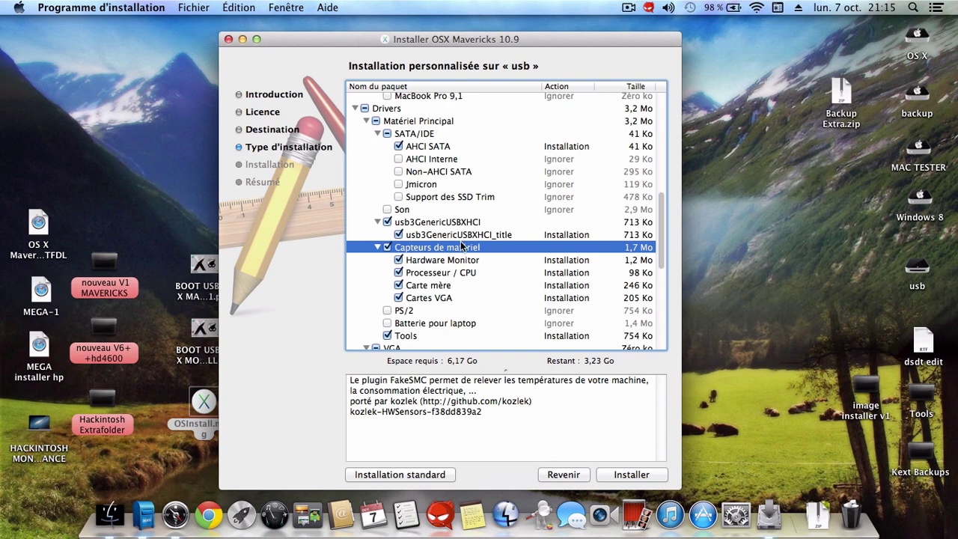
Include the PS/2 and Batterie pour laptop drivers under Matériel Principal
click(387, 310)
scroll(387, 311, down, 3)
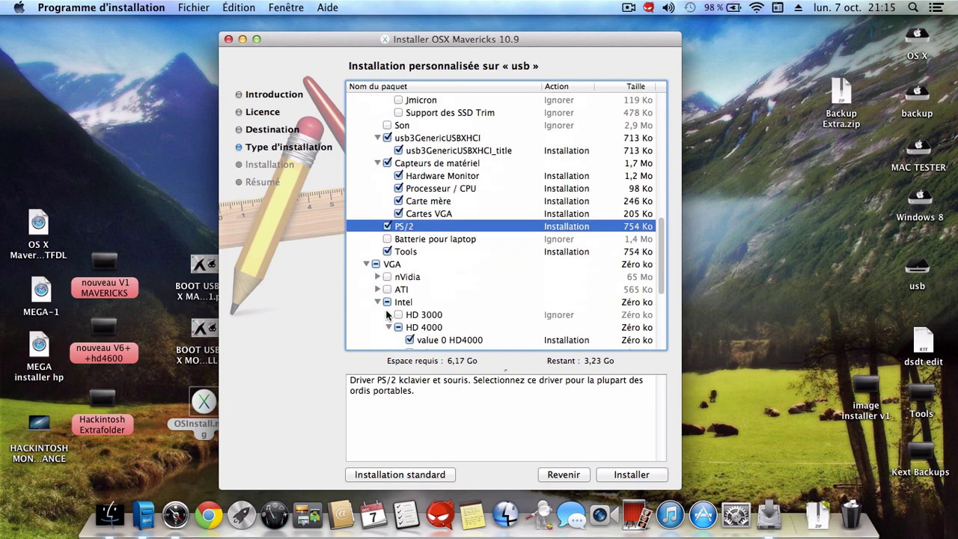
click(387, 239)
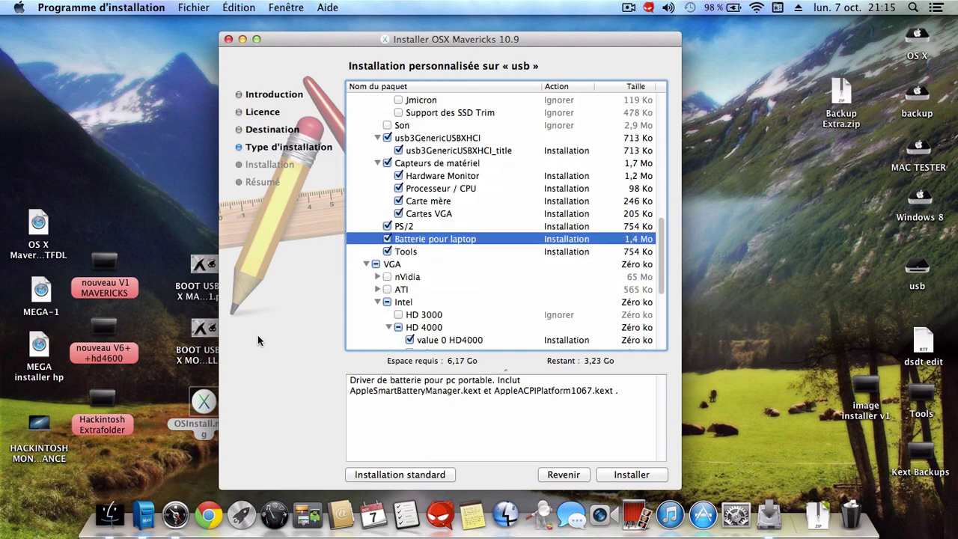
Under VGA, include Disable nVidia VGA drivers in the nVidia group and Disable ATI VGA drivers in the ATI group
click(375, 276)
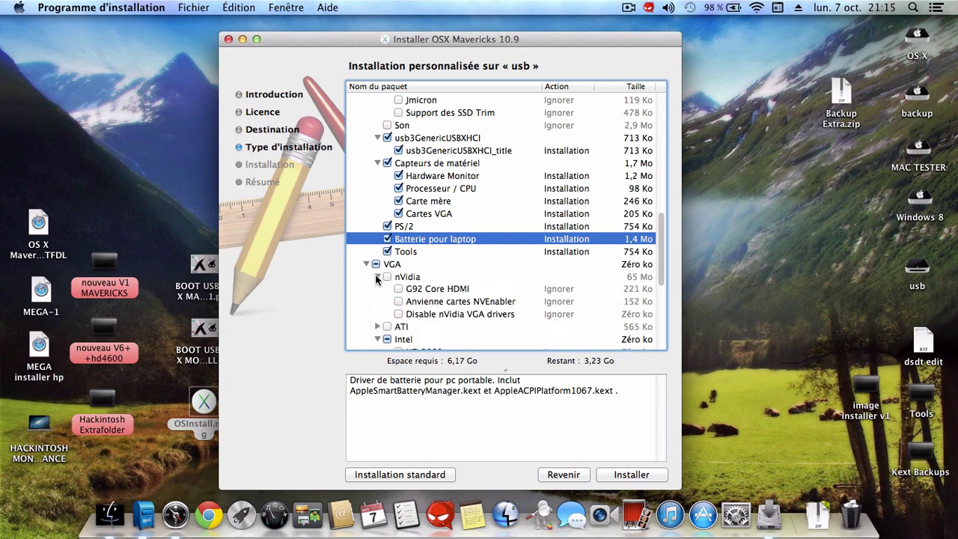
scroll(359, 306, down, 2)
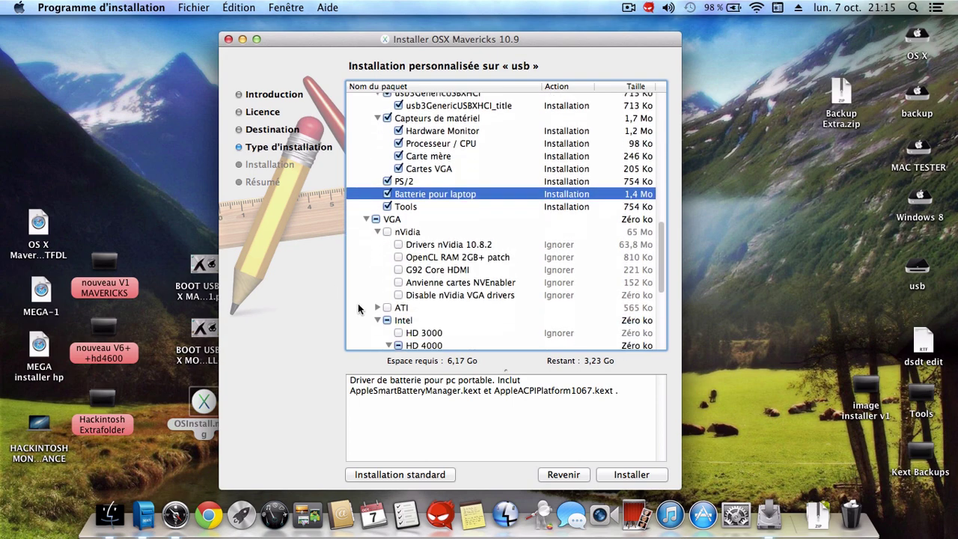
click(398, 295)
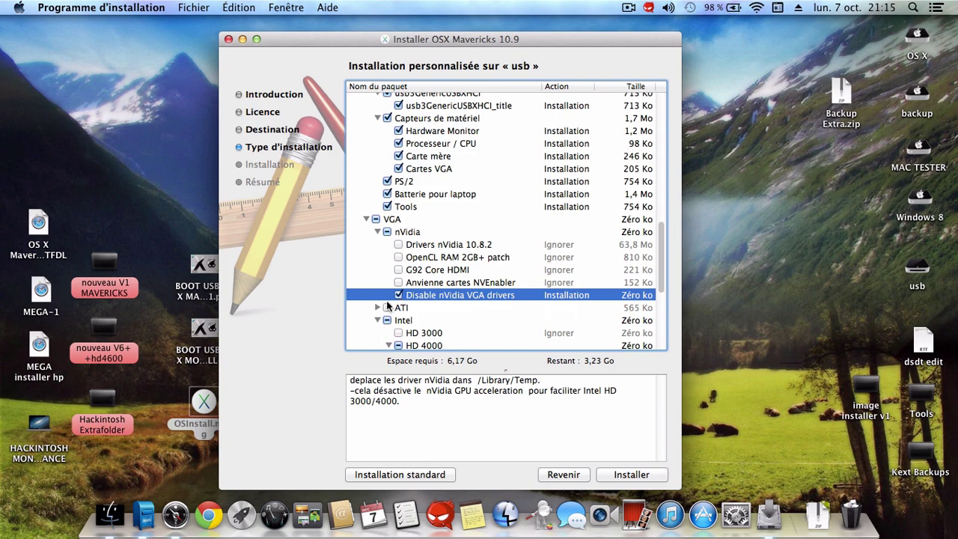
click(380, 309)
click(378, 308)
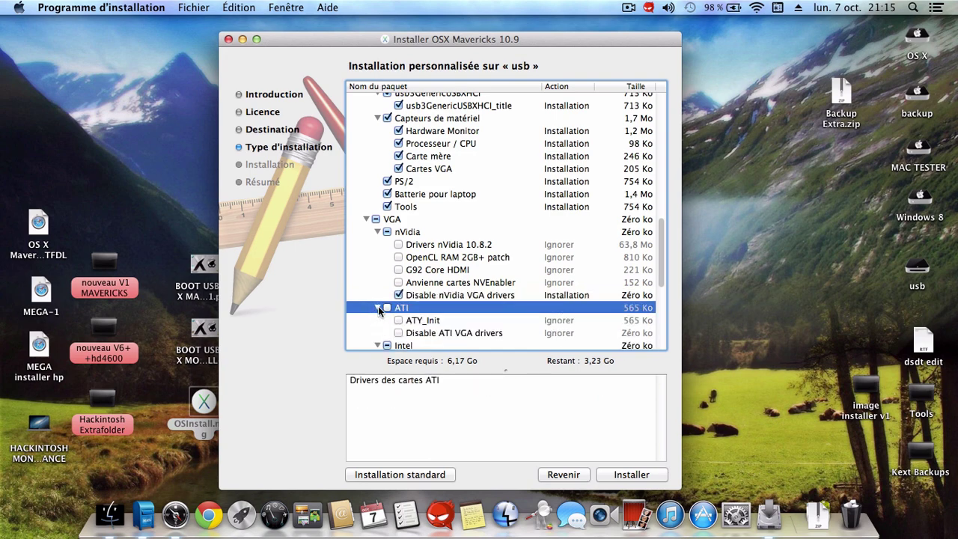
scroll(380, 312, down, 2)
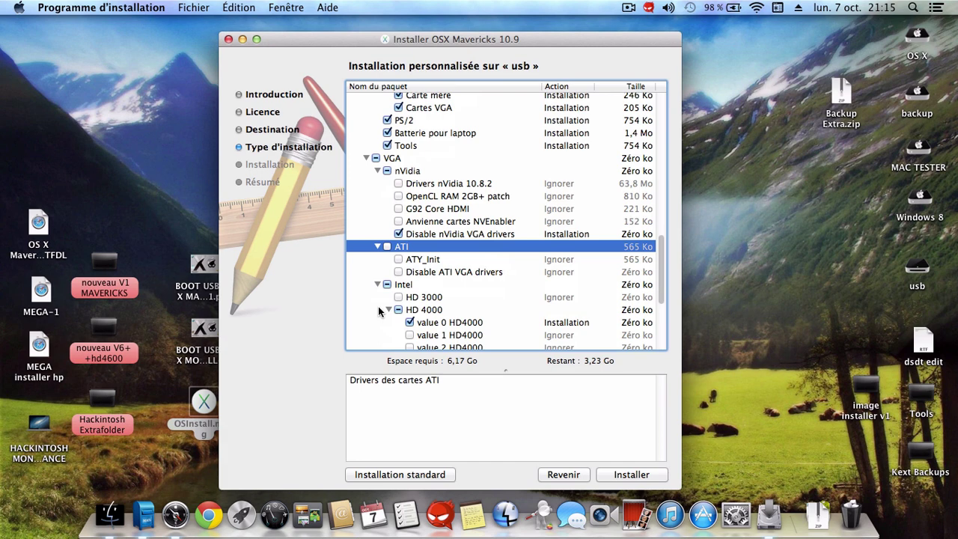
click(398, 271)
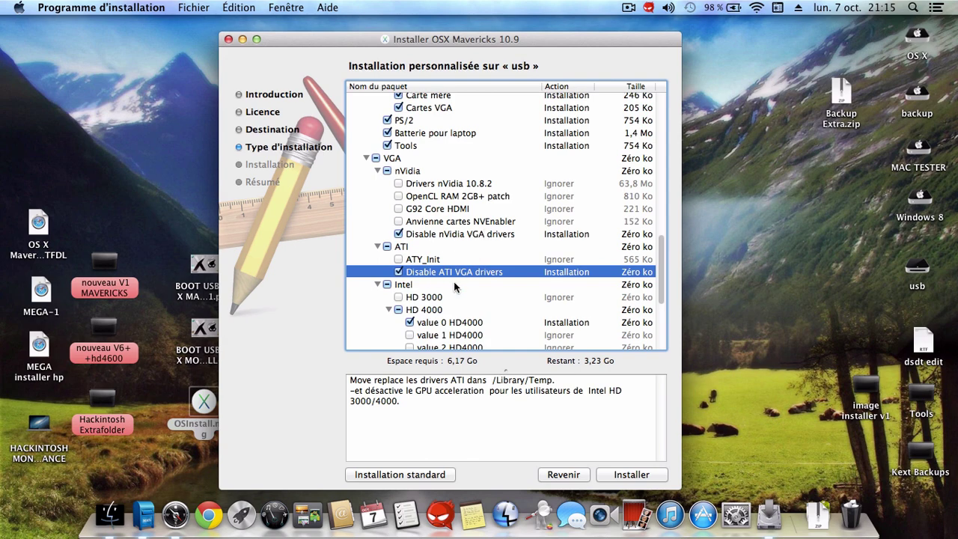
Expand Graphics Mode under Options du Bootloader, try the 1920x1080 resolution, and close the installer without installing
scroll(454, 282, down, 5)
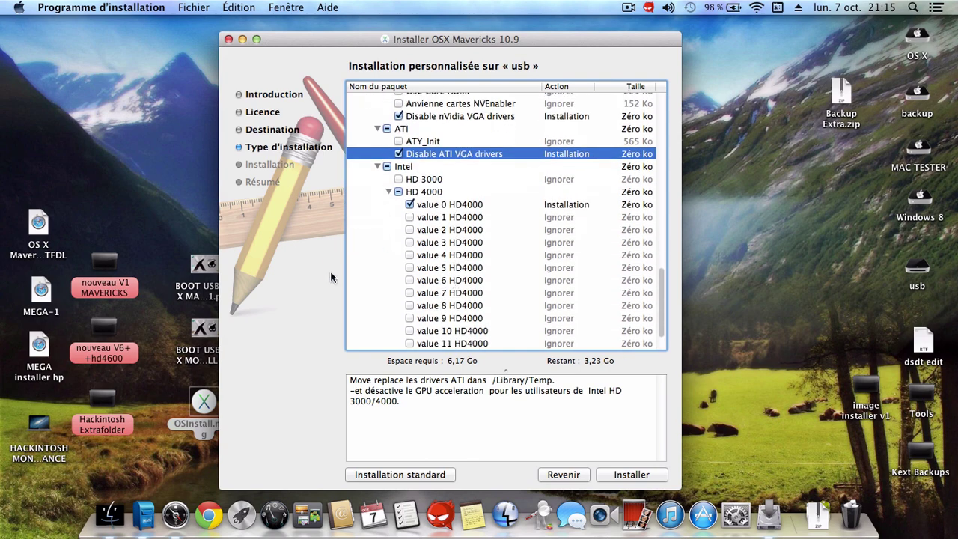
scroll(477, 248, up, 10)
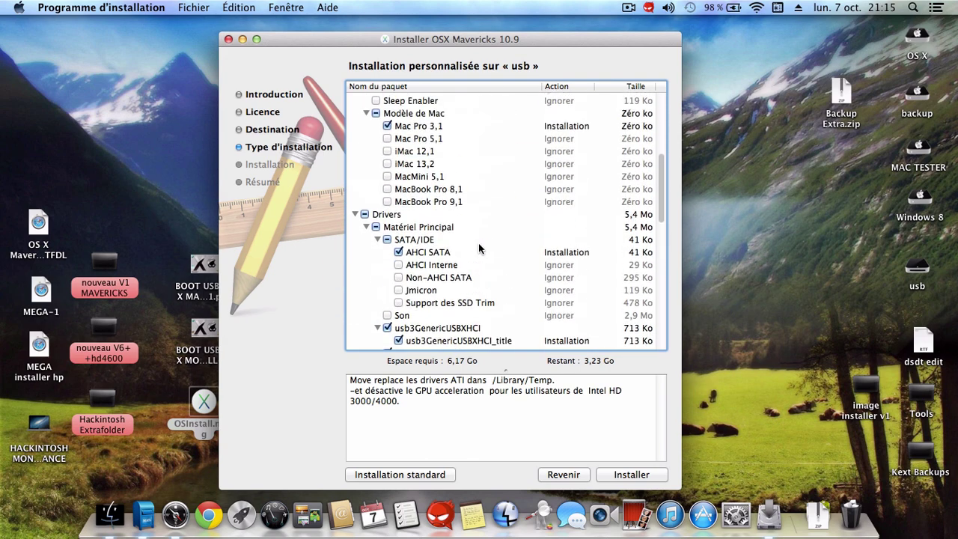
scroll(479, 243, up, 7)
scroll(478, 243, up, 2)
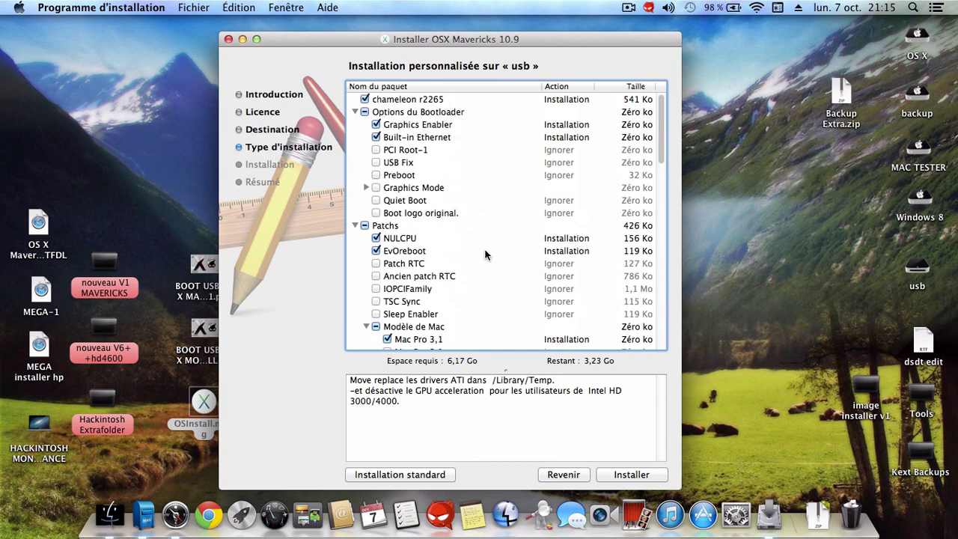
click(366, 187)
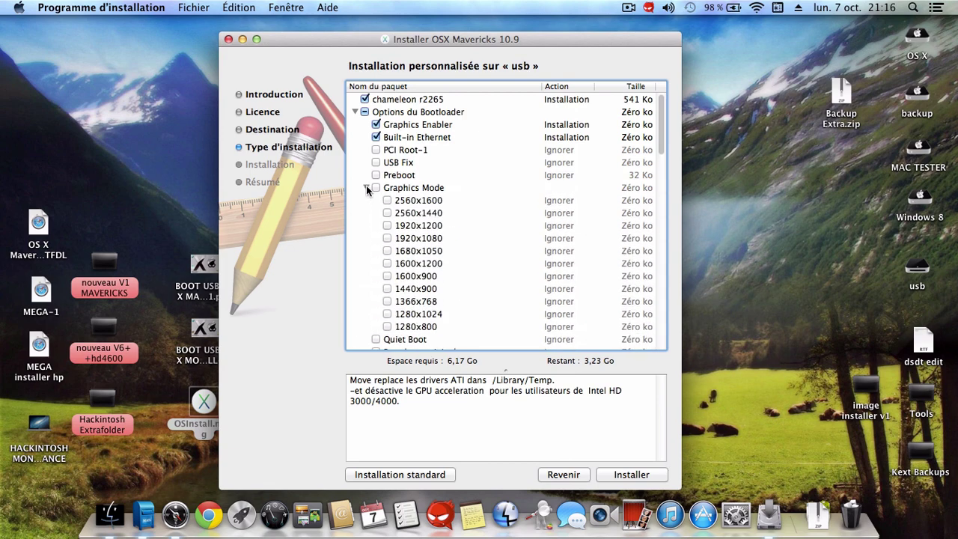
click(388, 238)
click(388, 238)
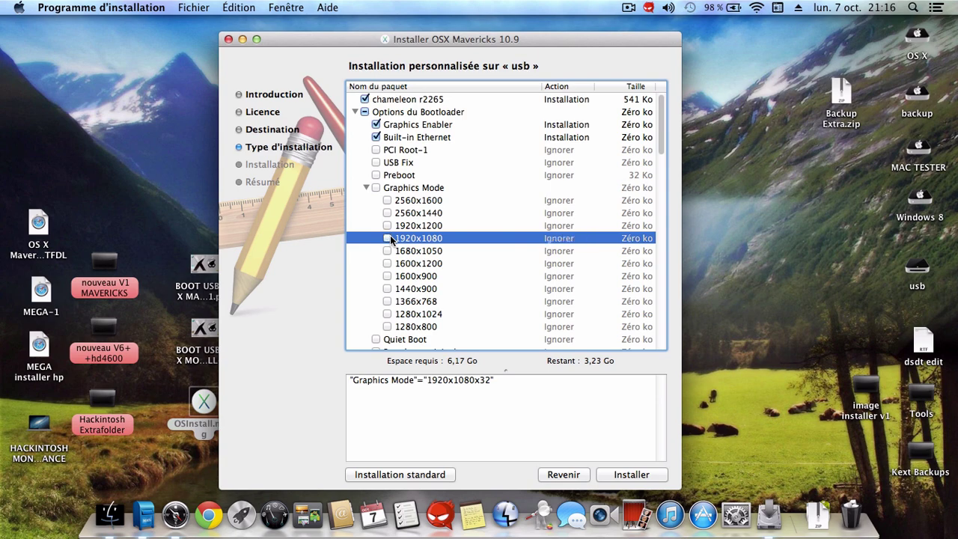
scroll(391, 238, down, 5)
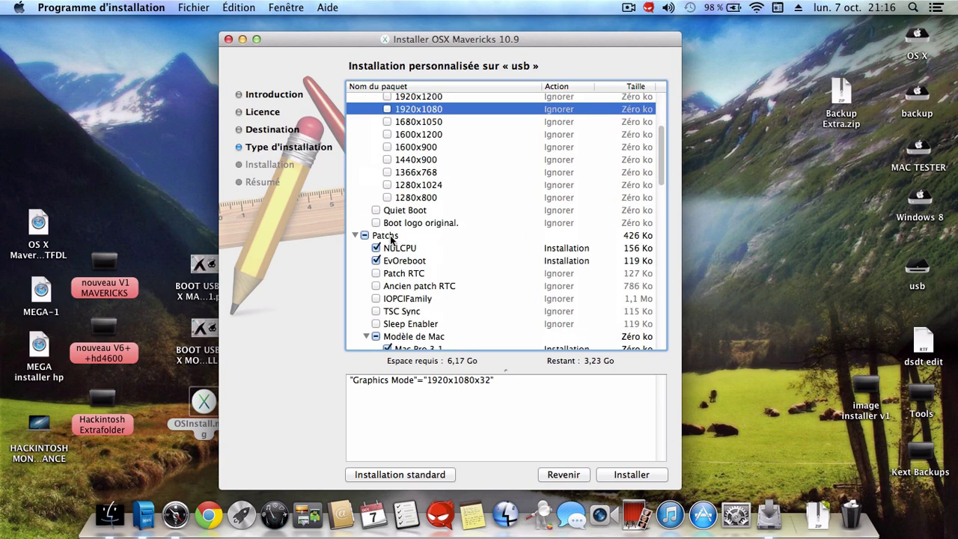
click(229, 39)
Launch OSInstall.mpkg from the desktop and accept its licence agreement
double_click(204, 402)
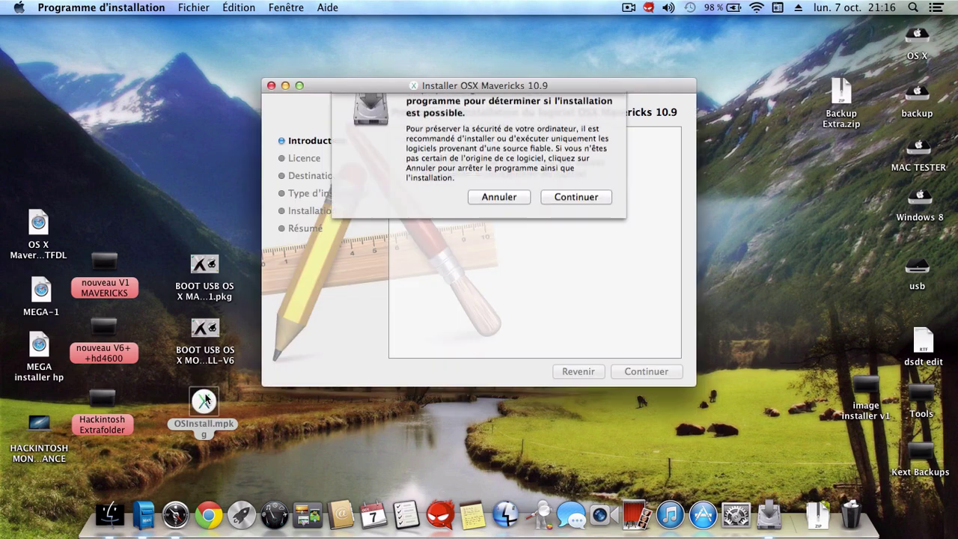
click(563, 220)
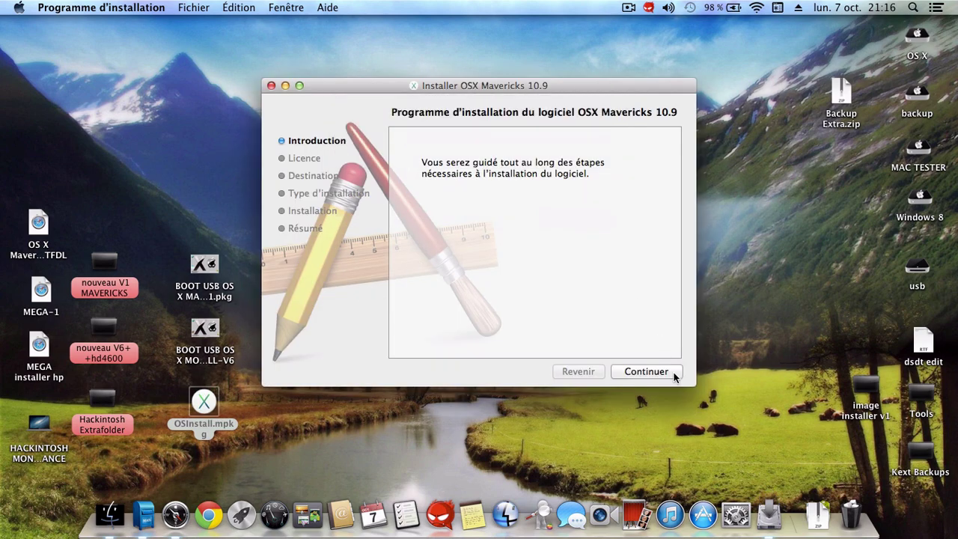
click(647, 372)
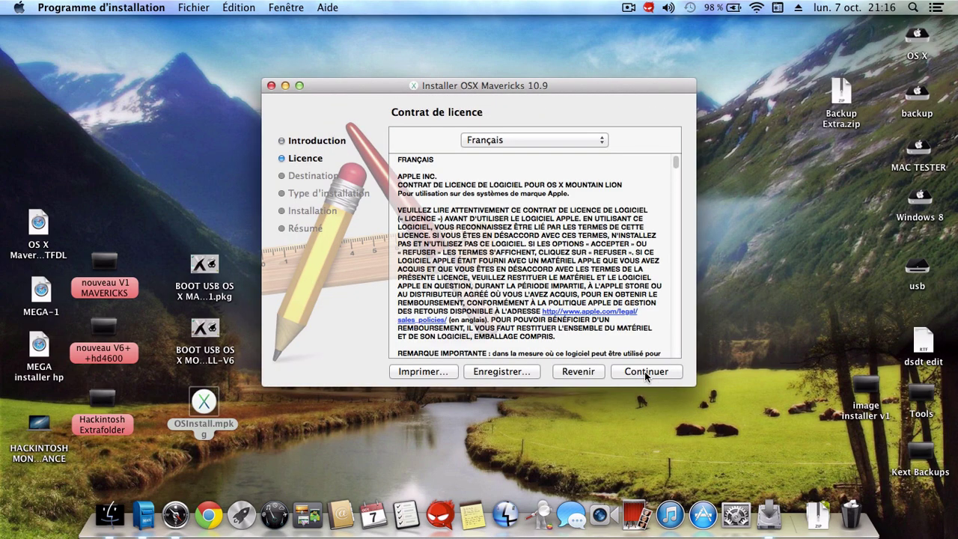
click(647, 372)
key(Return)
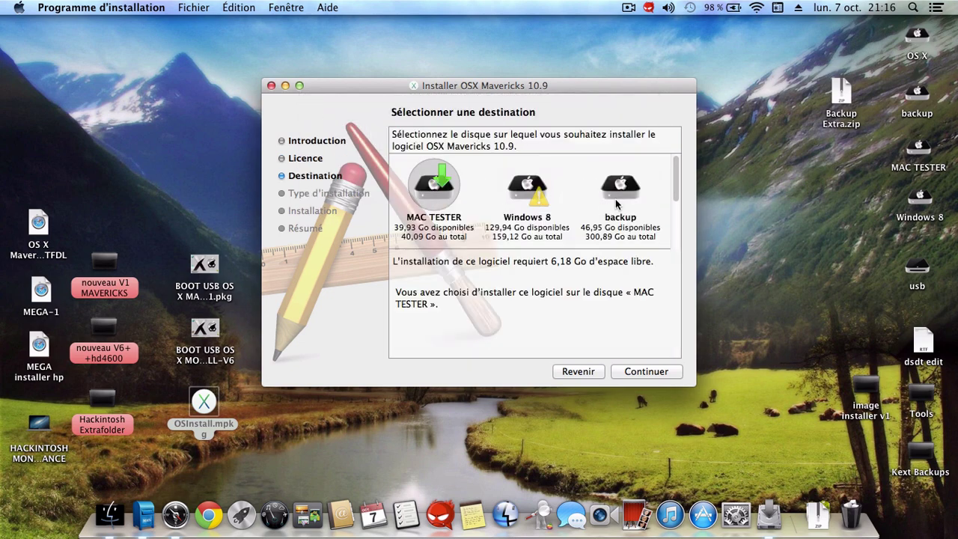
Choose the backup disk as the installation destination and open the custom package list
click(618, 191)
click(674, 370)
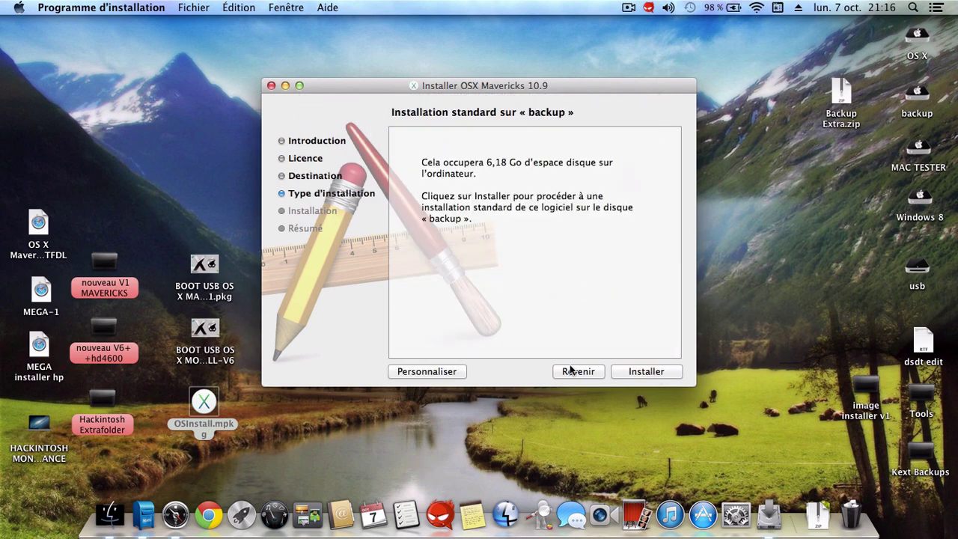
click(443, 372)
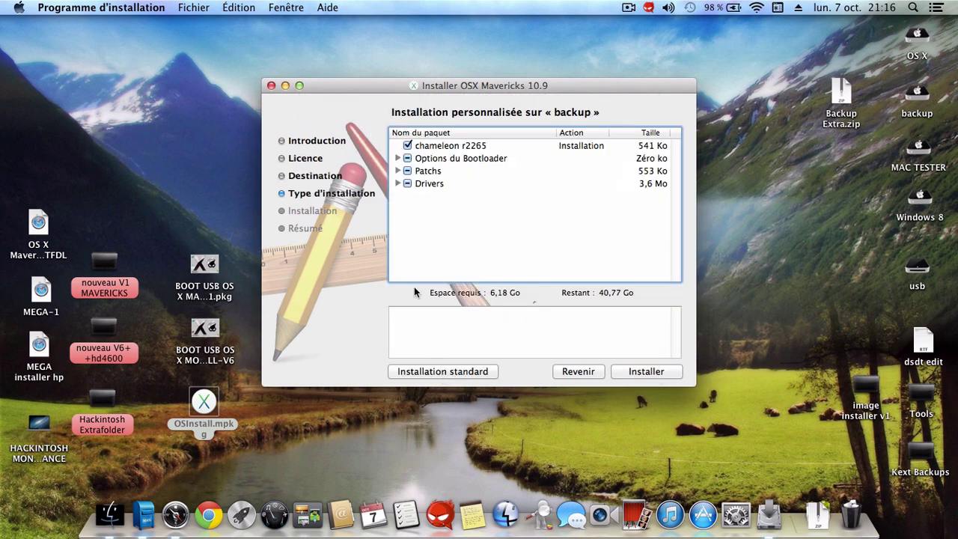
Expand the Options du Bootloader, Patchs, Drivers, Matériel Principal and VGA groups to review their default packages
click(398, 158)
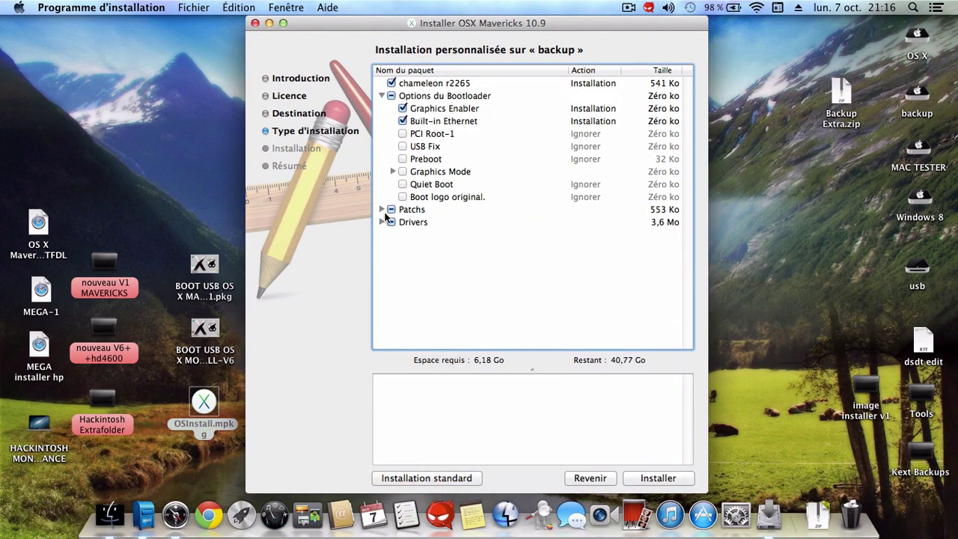
click(381, 209)
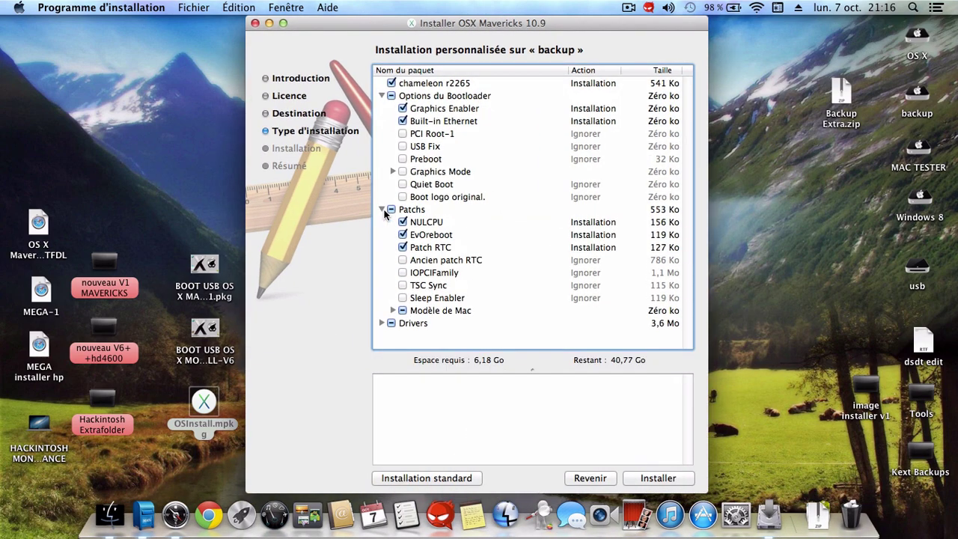
click(381, 322)
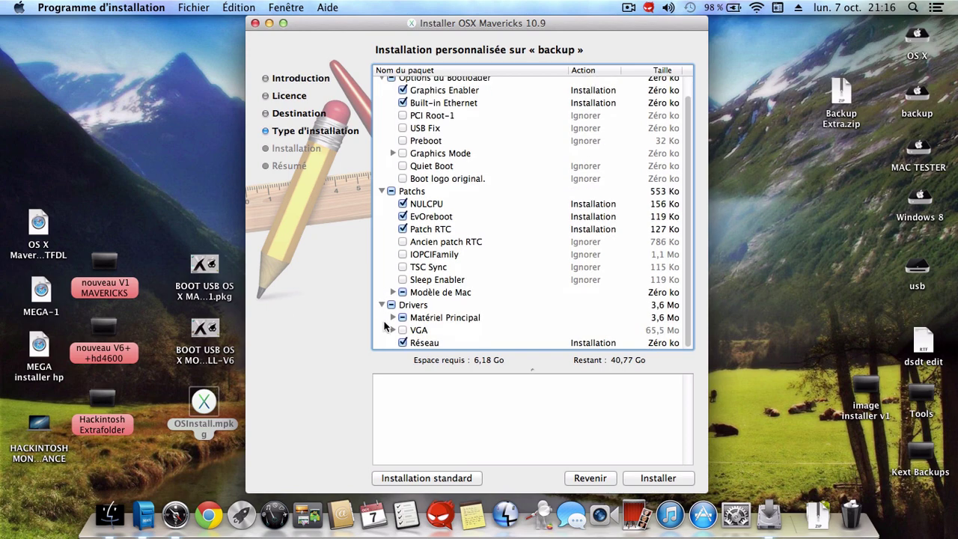
click(393, 317)
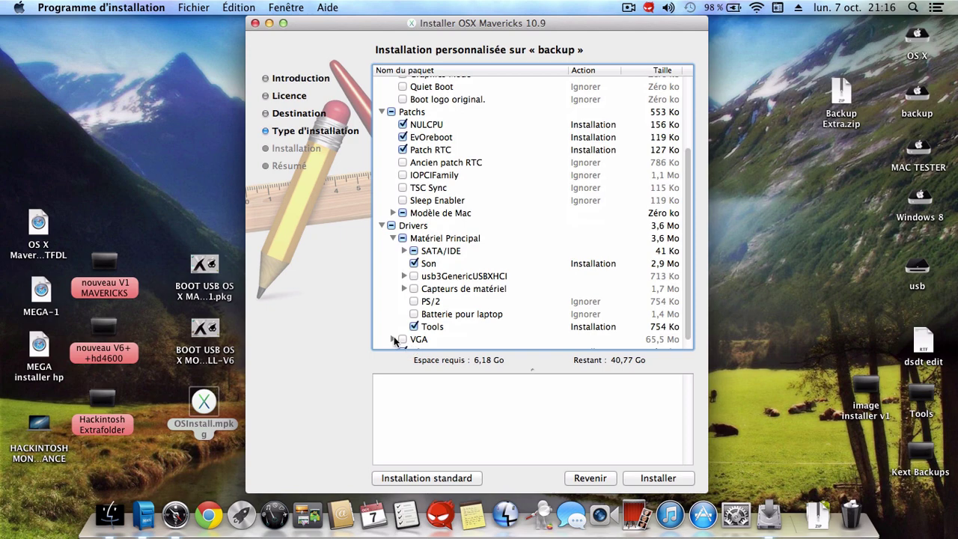
click(395, 340)
scroll(395, 333, up, 4)
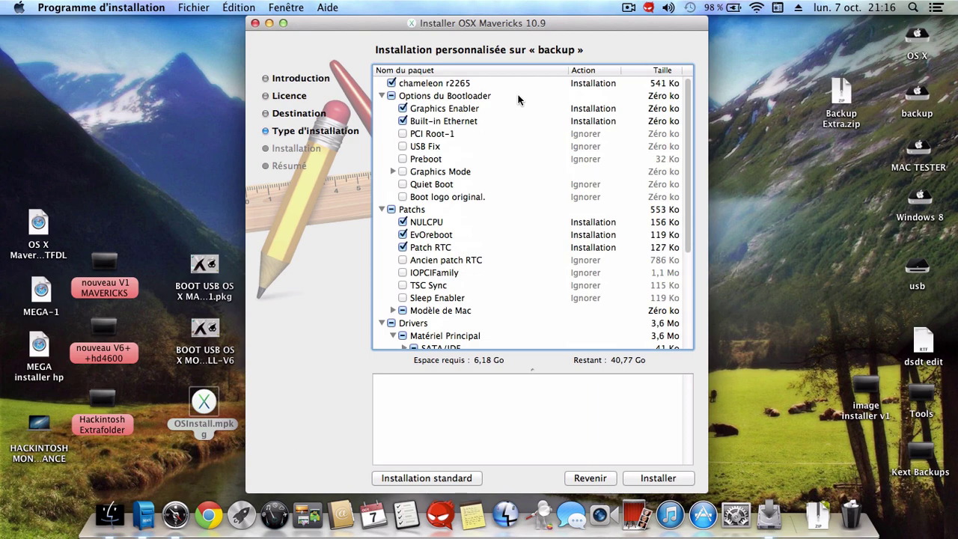
Read the Graphics Enabler description by excluding and re-including the option, review the package list, and close the installer
click(403, 109)
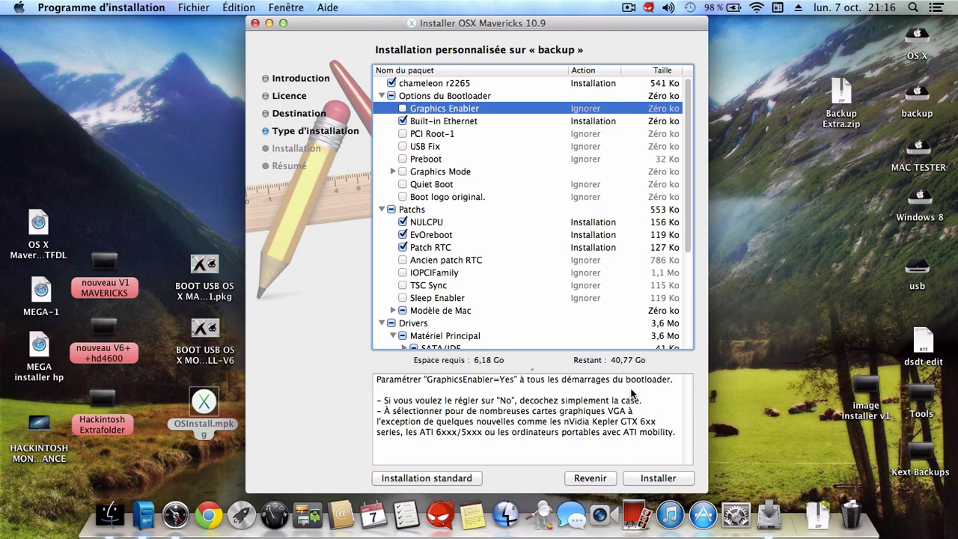
click(403, 109)
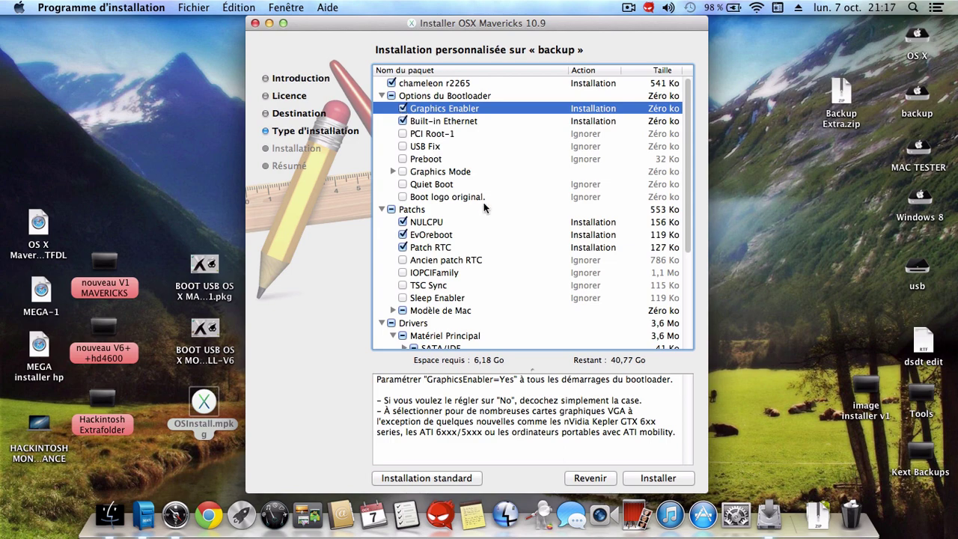
scroll(485, 208, down, 1)
scroll(484, 207, down, 5)
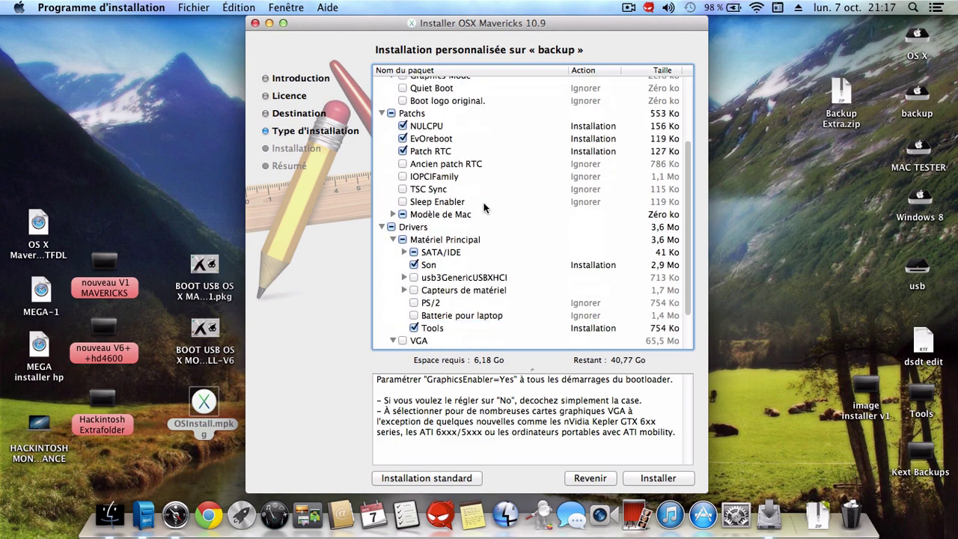
scroll(484, 208, up, 5)
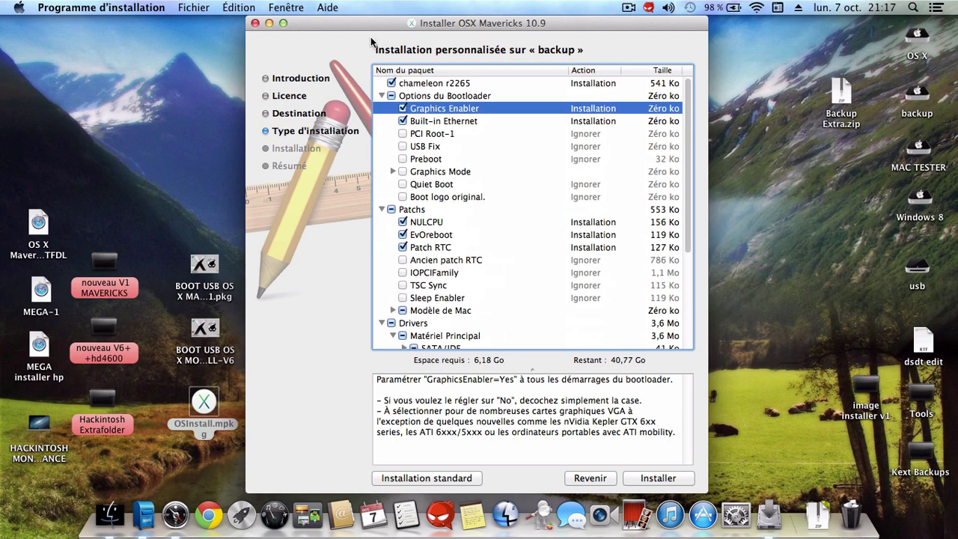
click(254, 23)
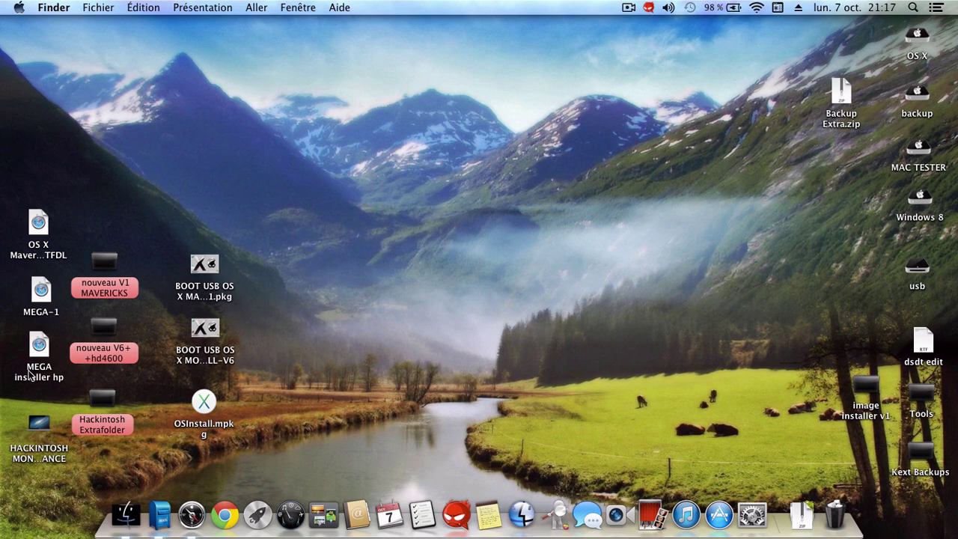
Open the BOOT USB OS X MOUNTAIN LION+POSTINSTALL-V6 package, examine its introduction, and close it
double_click(212, 334)
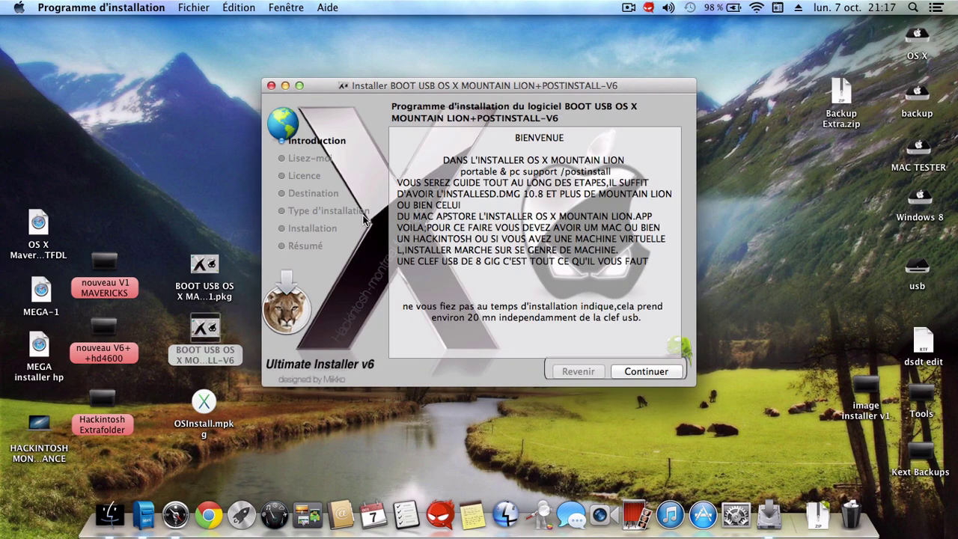
mouse_move(330, 89)
mouse_down()
mouse_move(343, 112)
mouse_move(321, 84)
mouse_up()
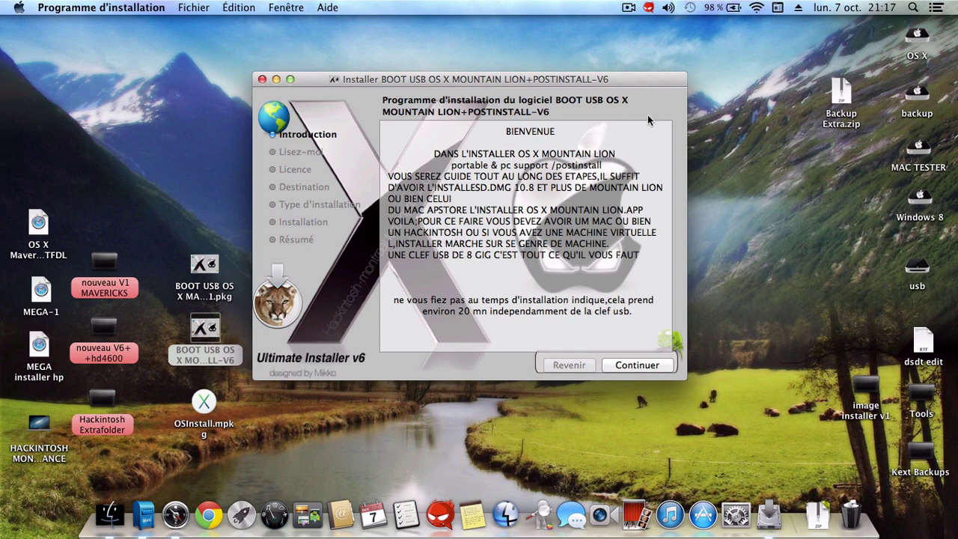
drag(639, 80, 639, 75)
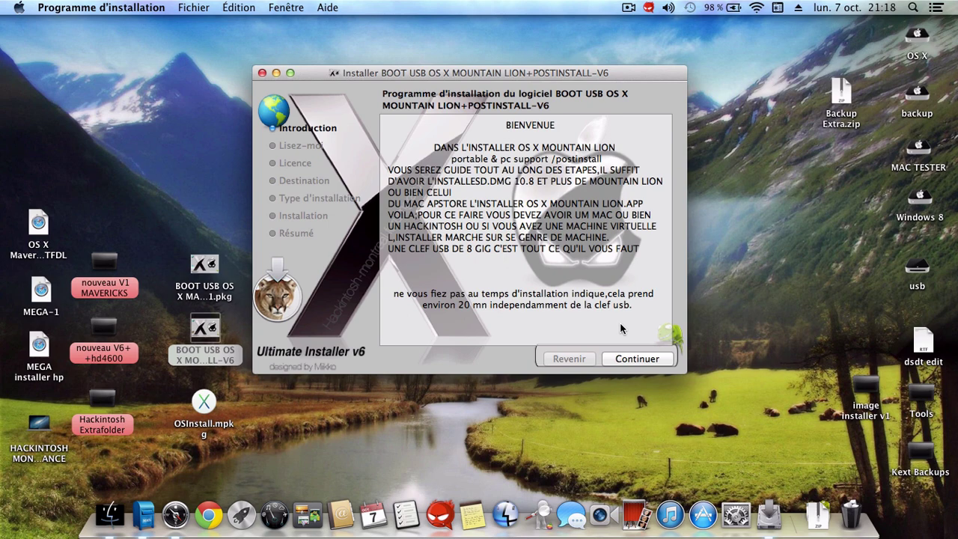
click(262, 72)
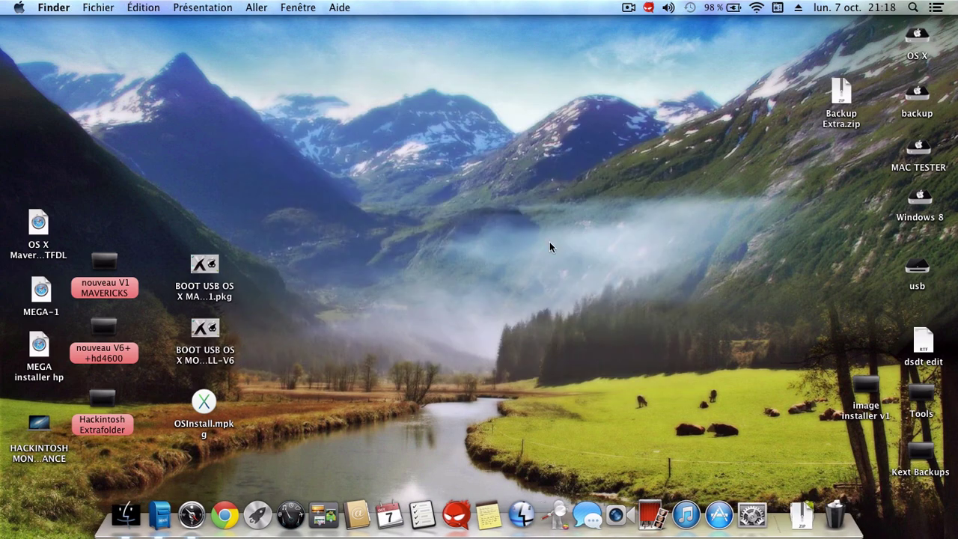